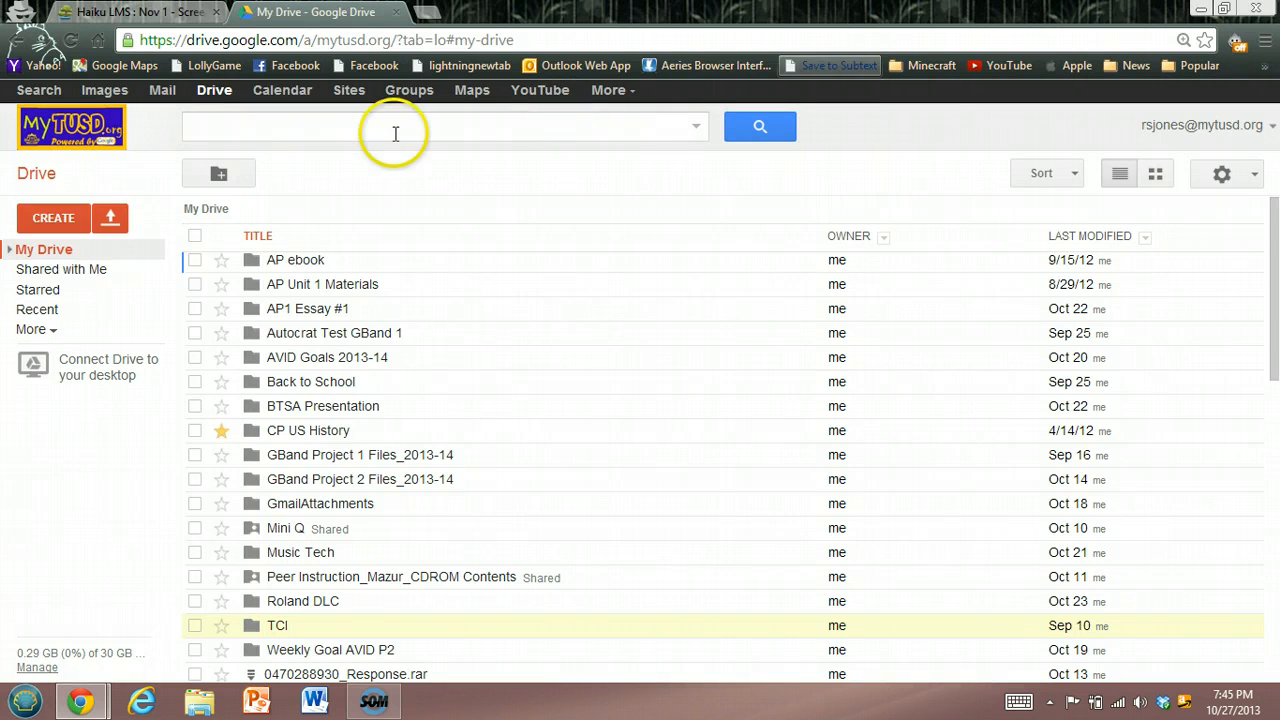
Create a Google Drive form named 'Video response' using the Header (Blue) theme.
left_click(52, 220)
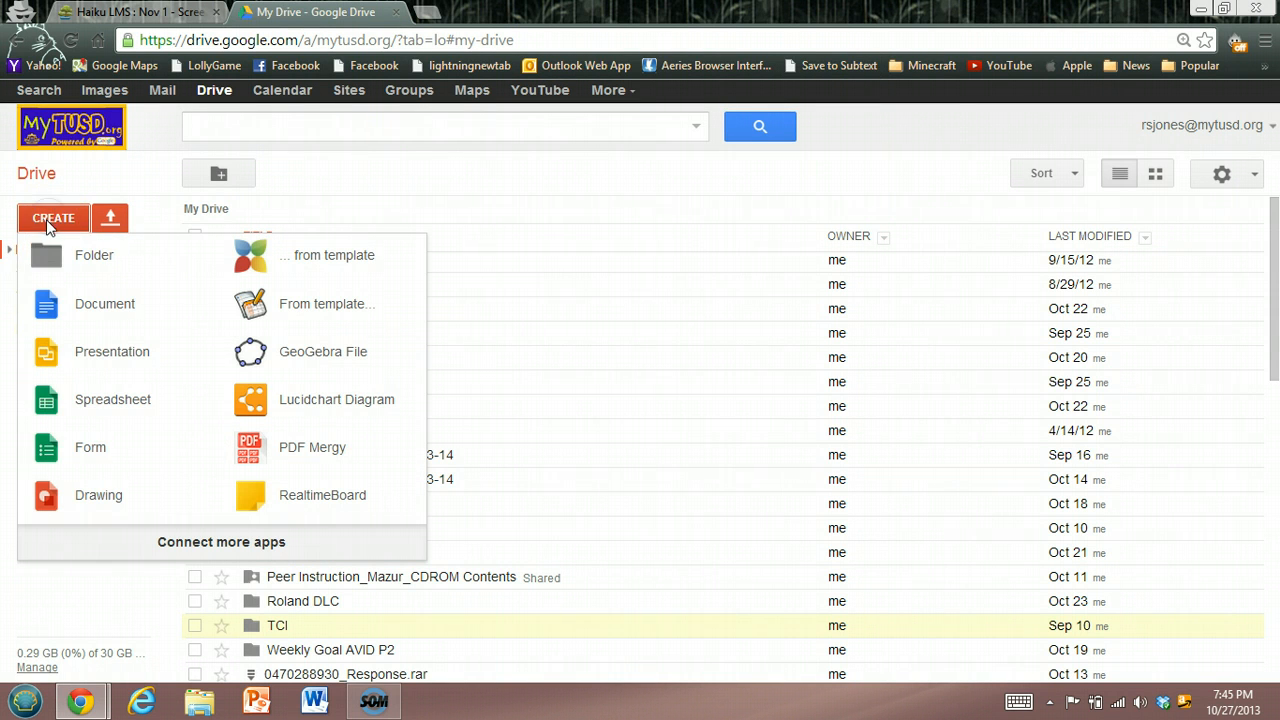
left_click(102, 450)
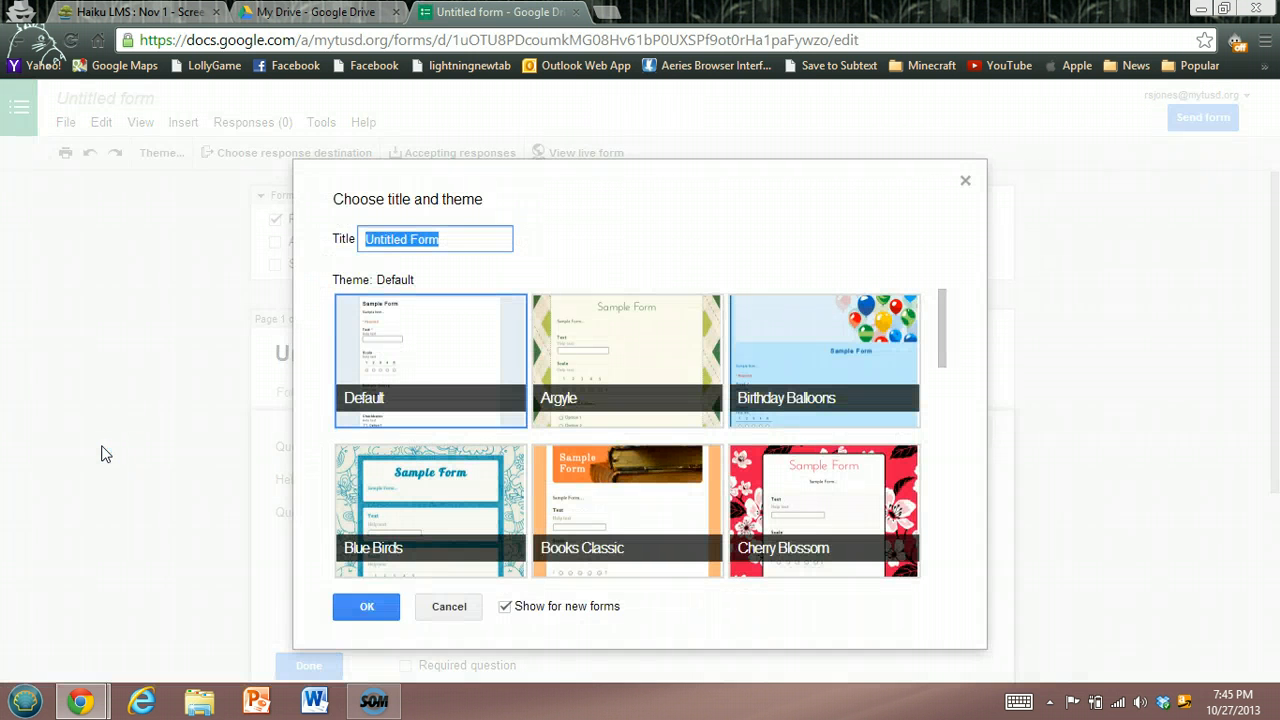
left_click(400, 339)
type("V")
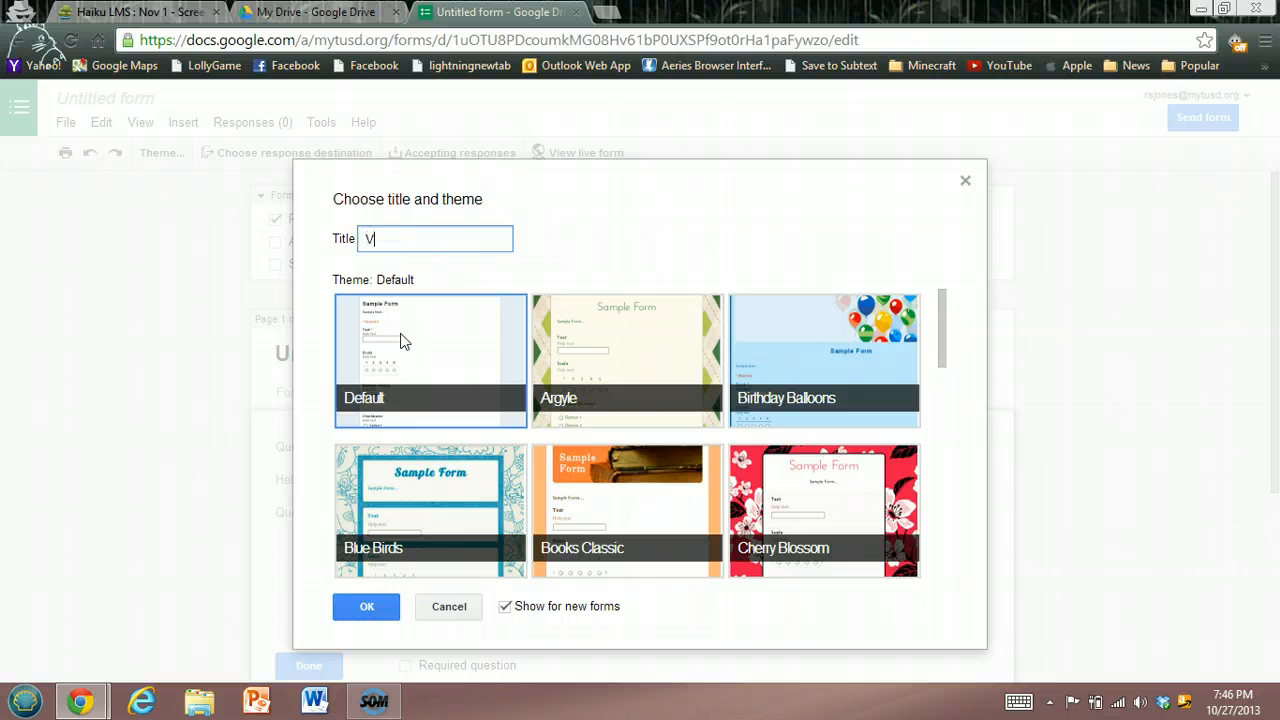
type("ideo response")
left_click(563, 436)
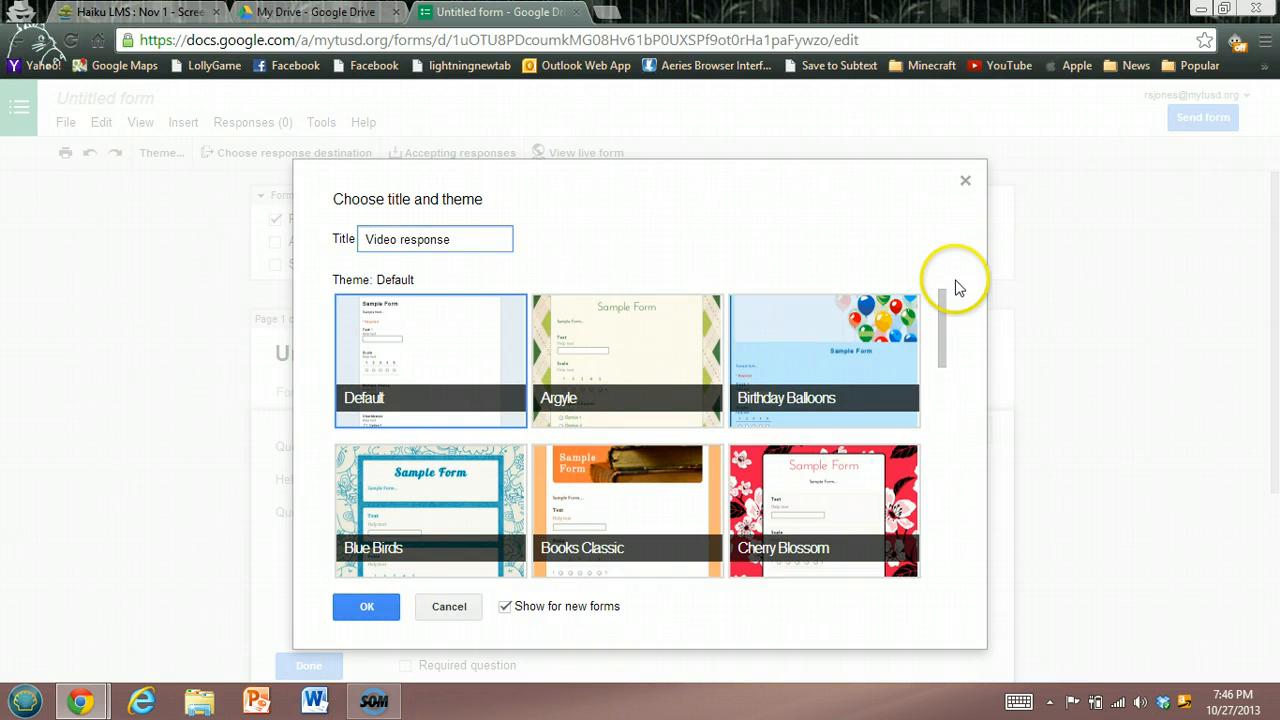
left_click_drag(946, 303, 943, 423)
left_click(385, 418)
left_click(362, 607)
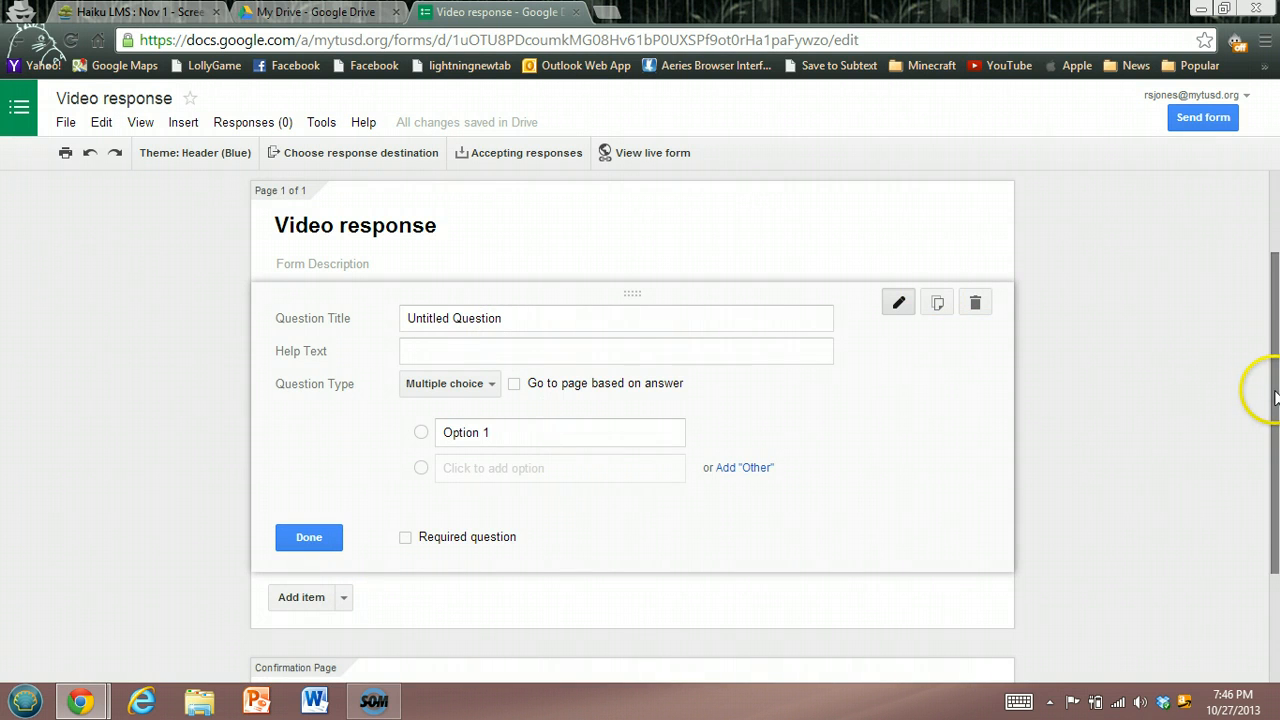
Turn on 'Automatically collect respondent's username' in the form settings.
left_click_drag(1268, 380, 1275, 305)
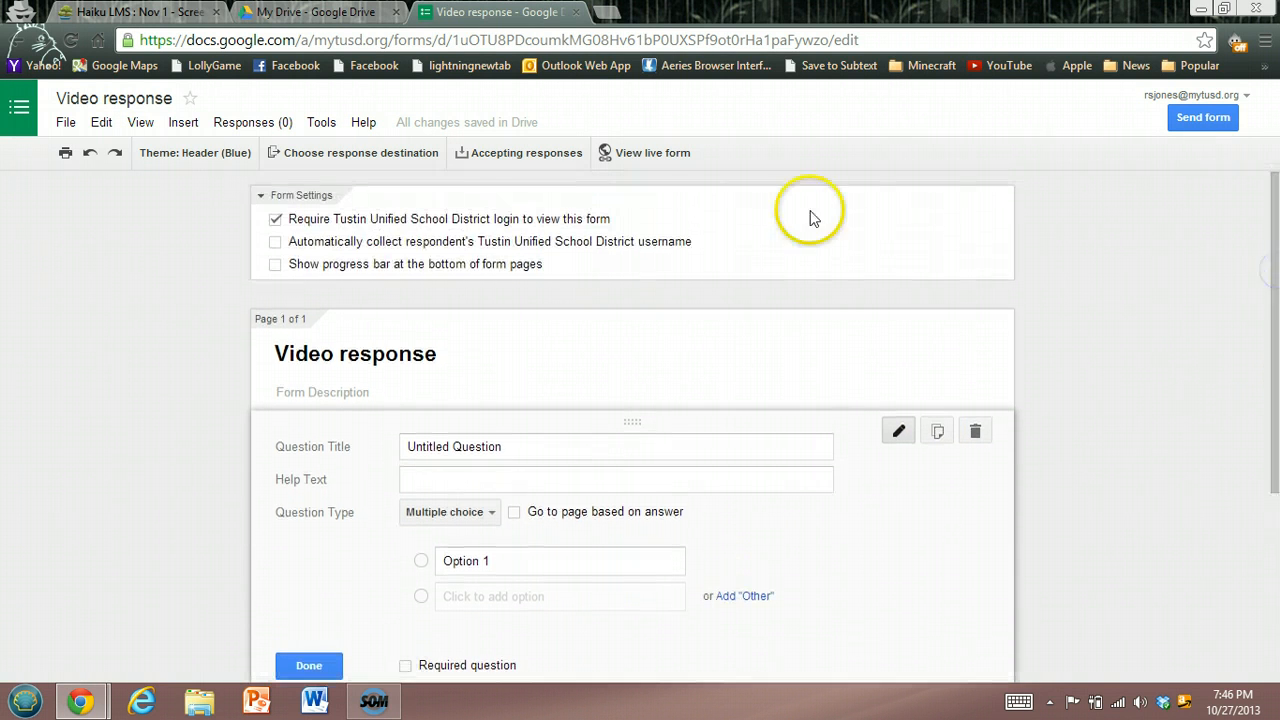
left_click(274, 243)
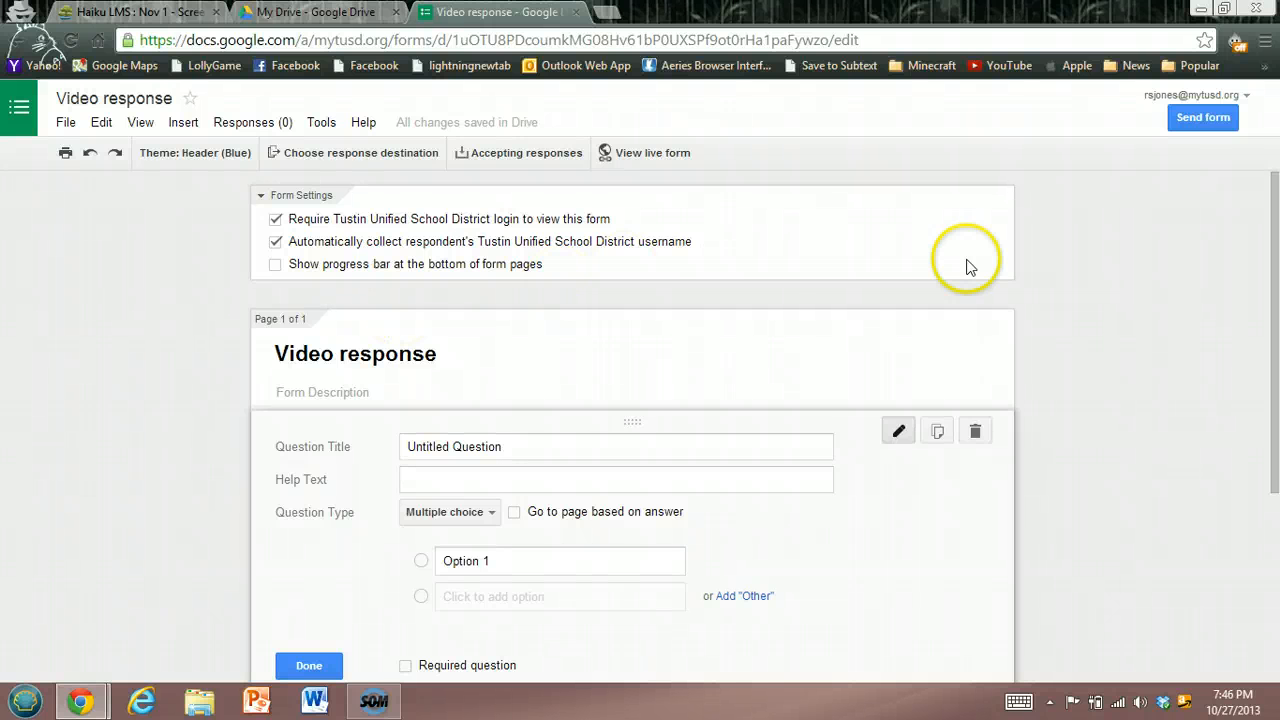
Title the first question 'Name' with help text 'First Name Last (example: Jones, Roland)'.
left_click(522, 436)
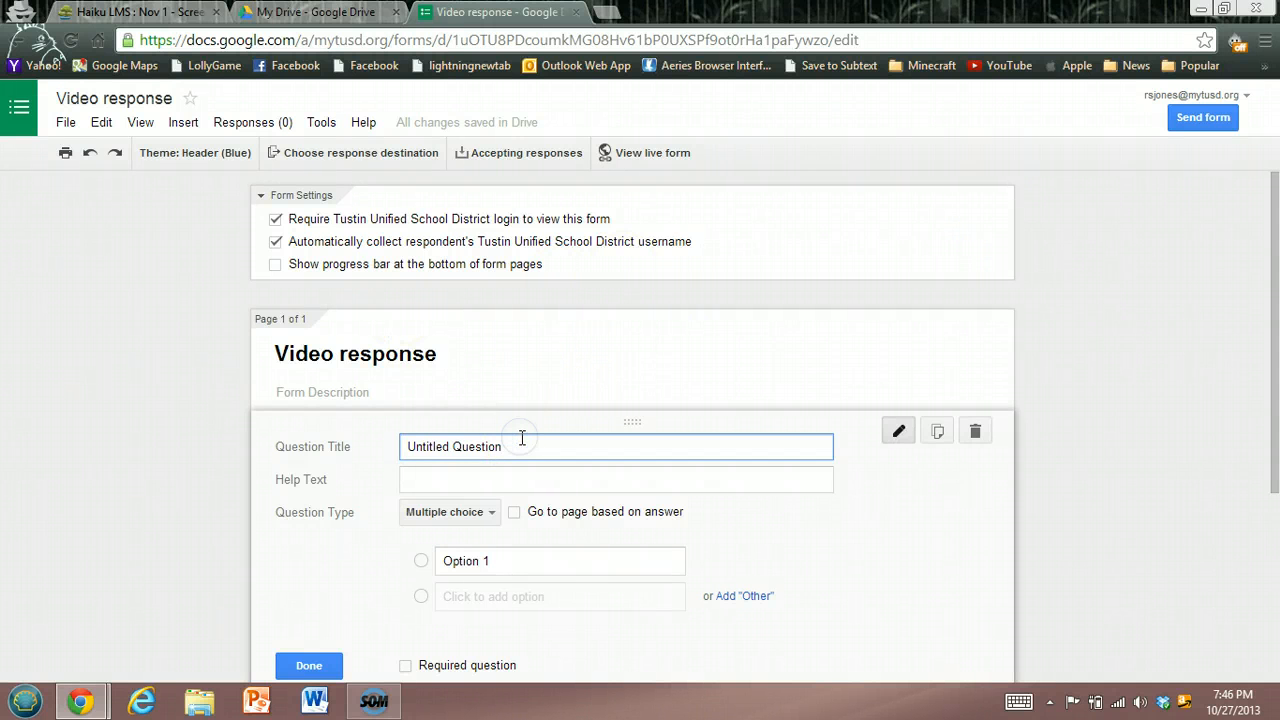
left_click_drag(522, 437, 401, 456)
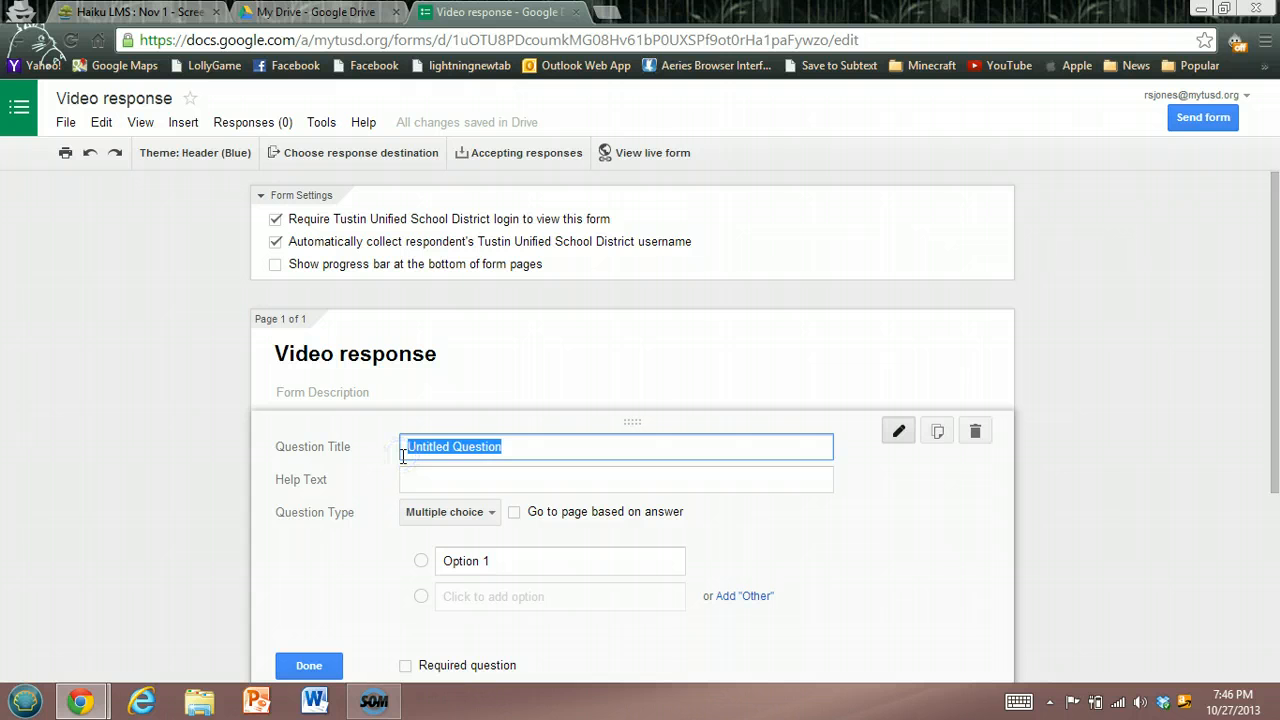
type("Name")
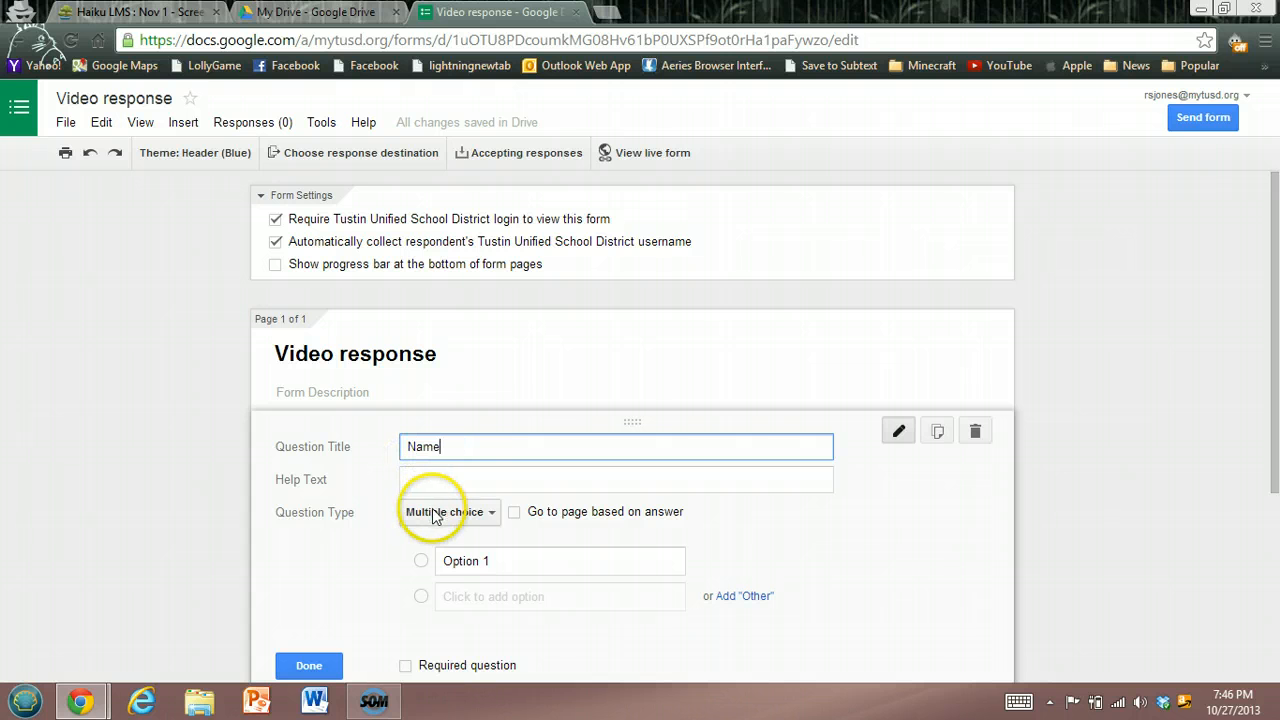
left_click(441, 484)
type("Fi")
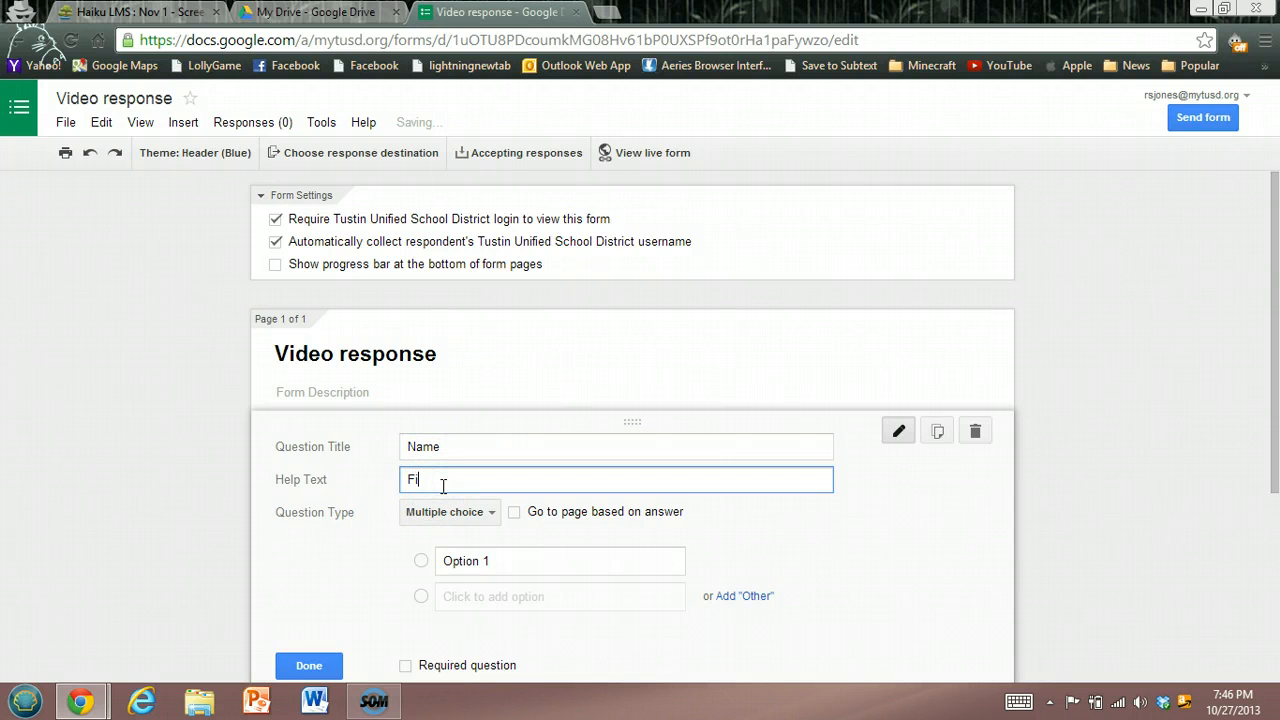
type("rst")
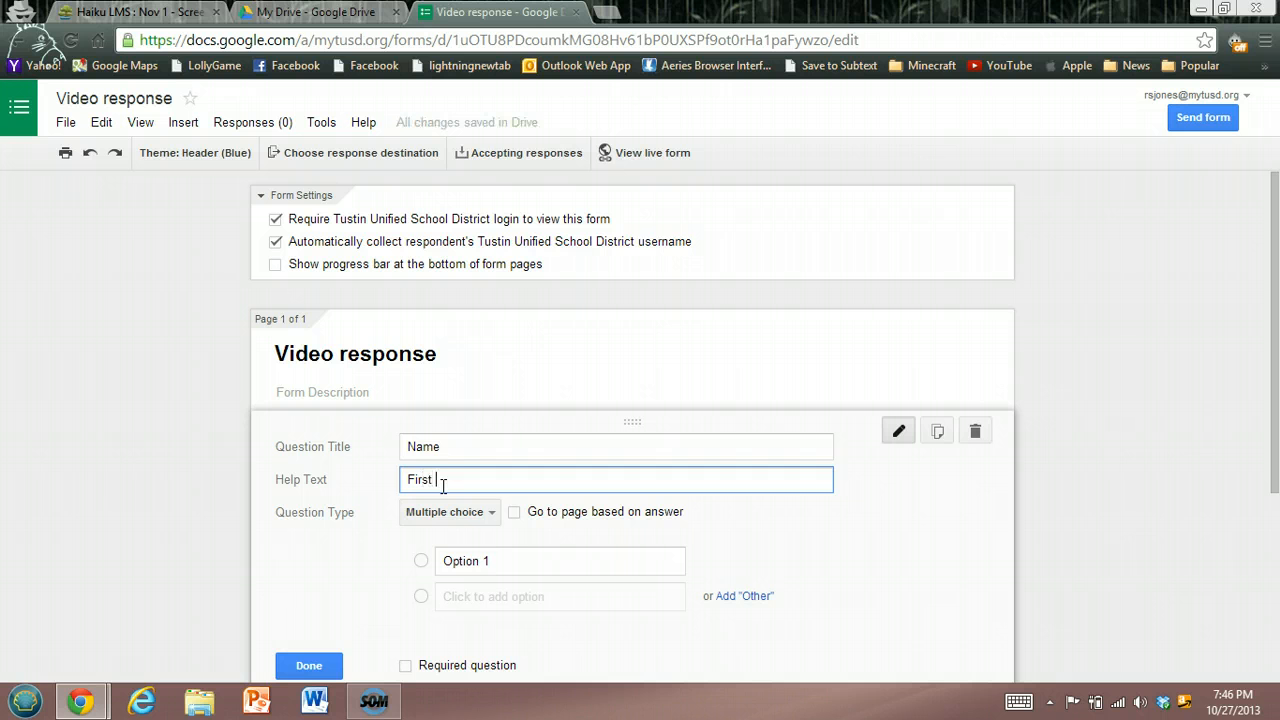
type(" Name Last (")
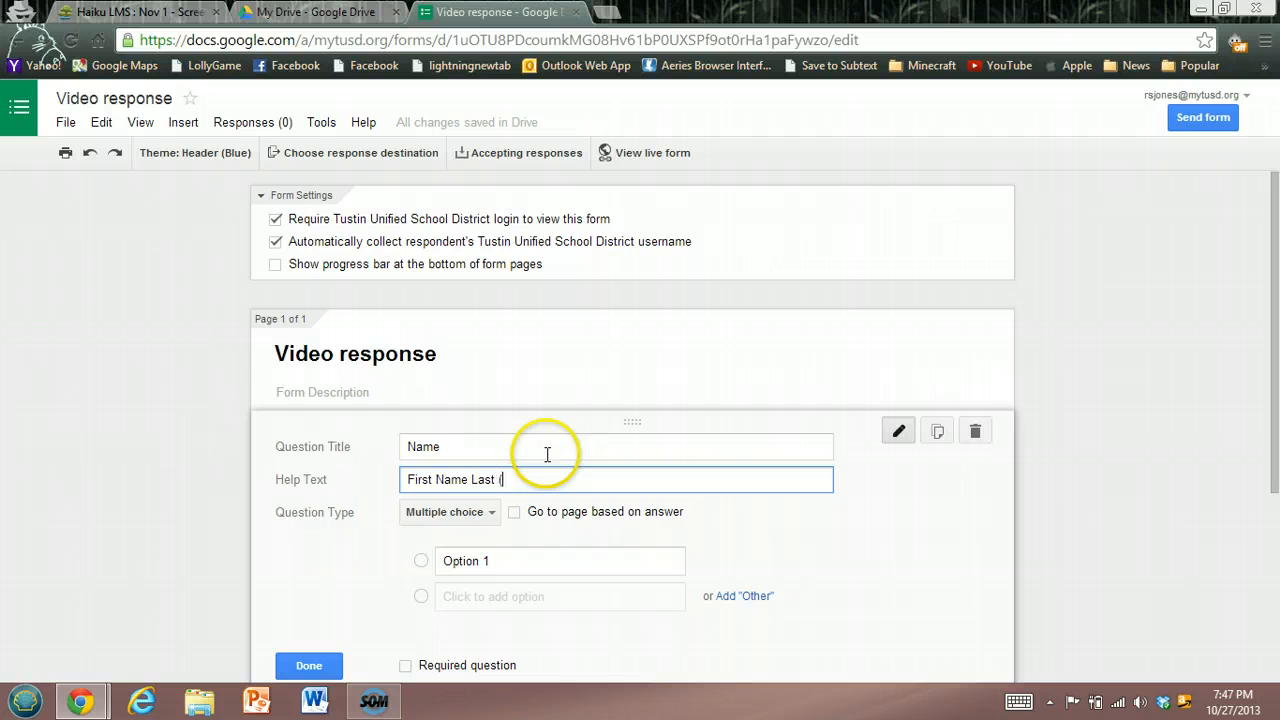
type("example: Jones, Roland")
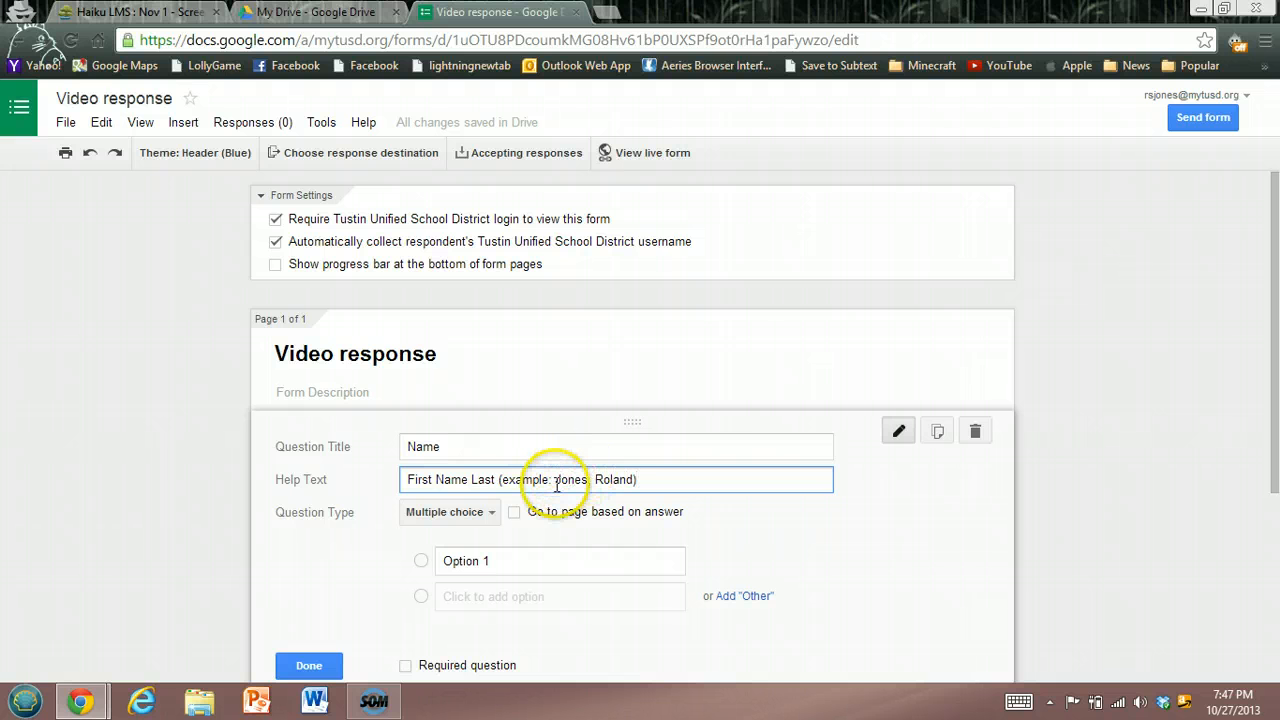
left_click_drag(553, 480, 588, 481)
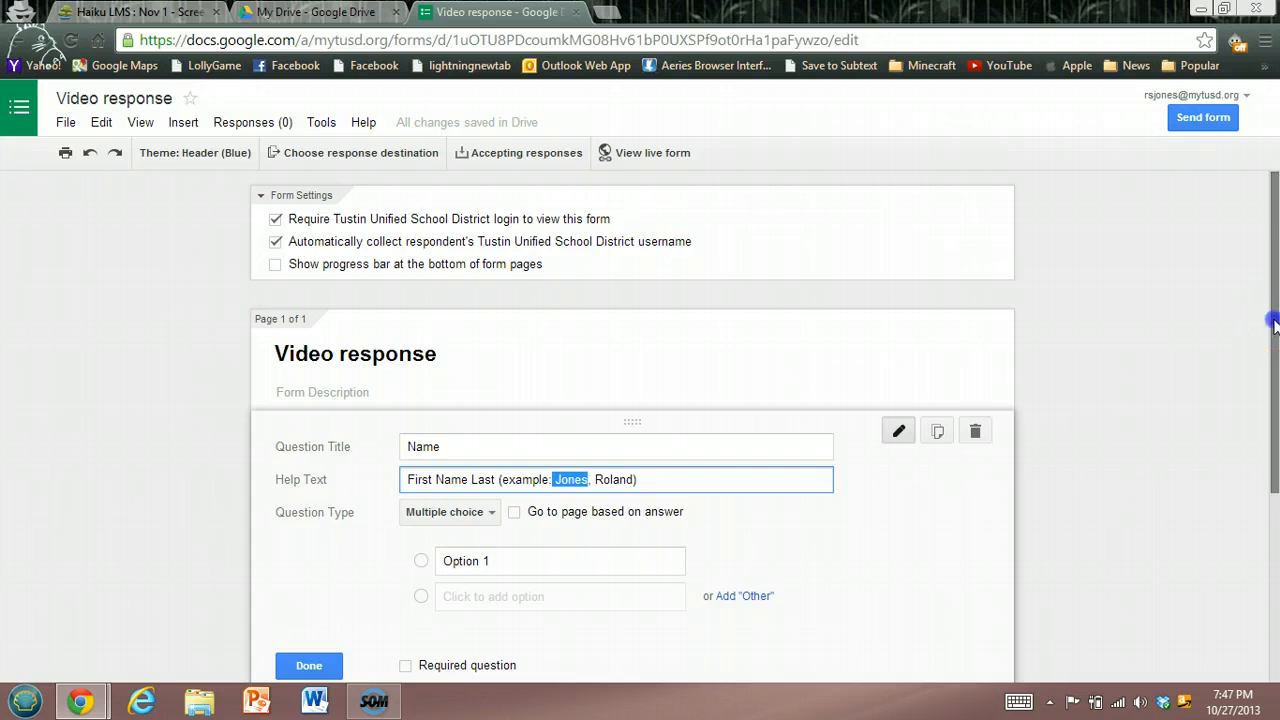
Make Name a required Text question and add a new question below it.
left_click_drag(1275, 325, 1275, 398)
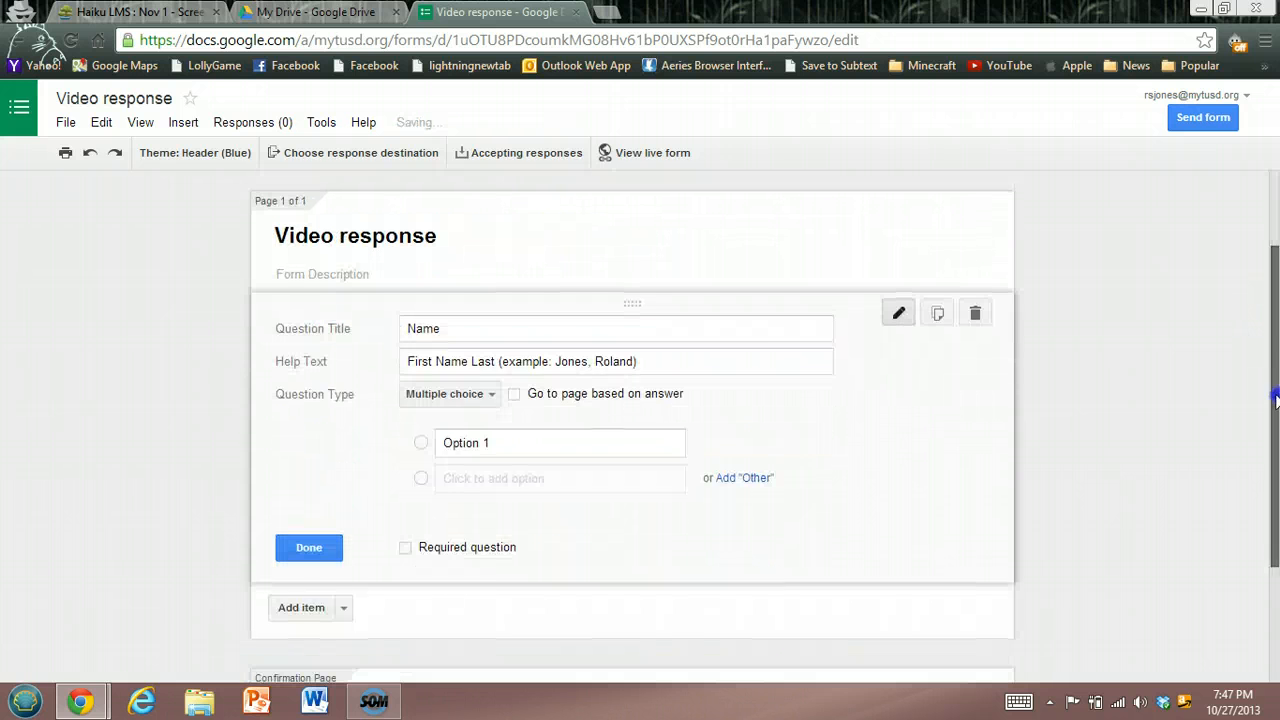
left_click(494, 393)
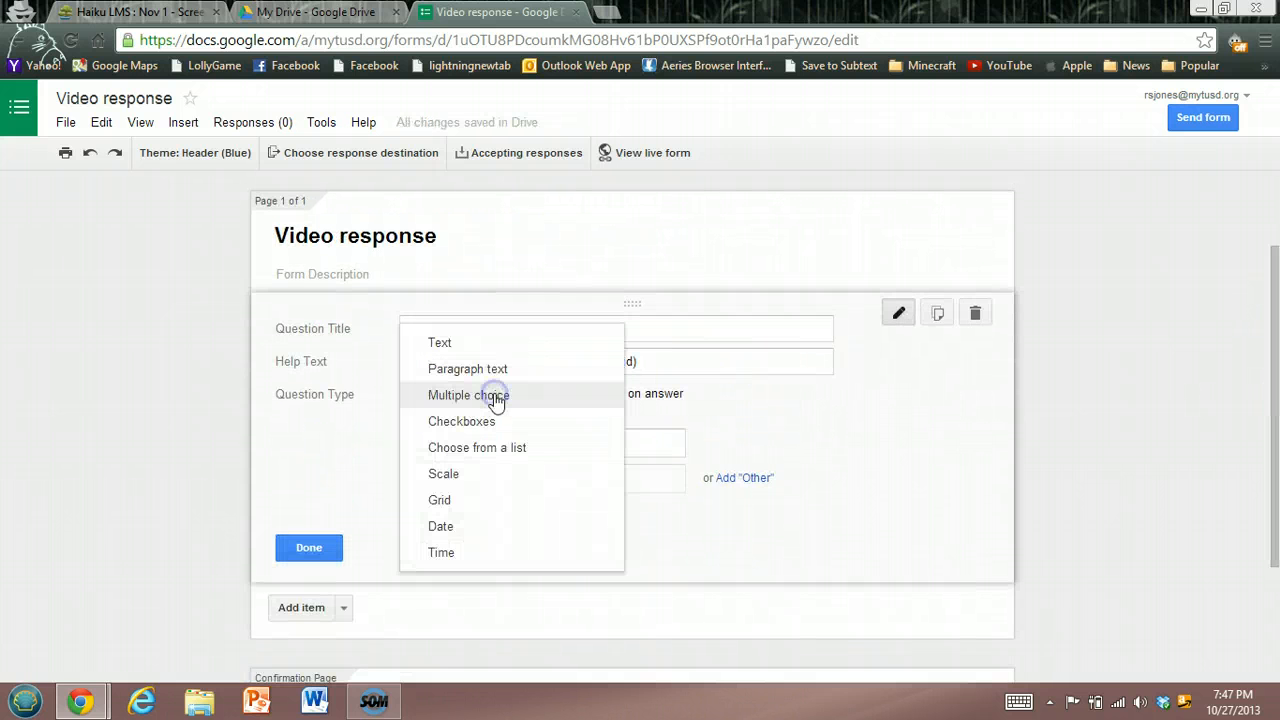
left_click(463, 343)
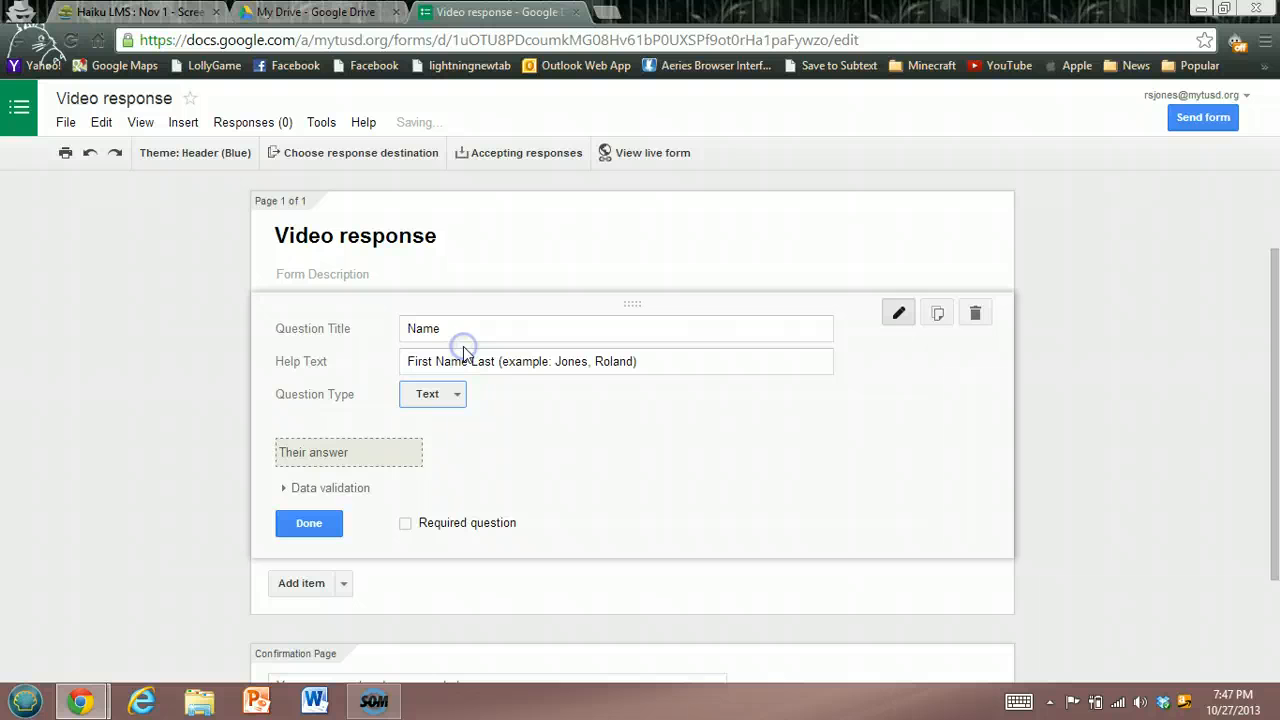
left_click(406, 524)
left_click(301, 583)
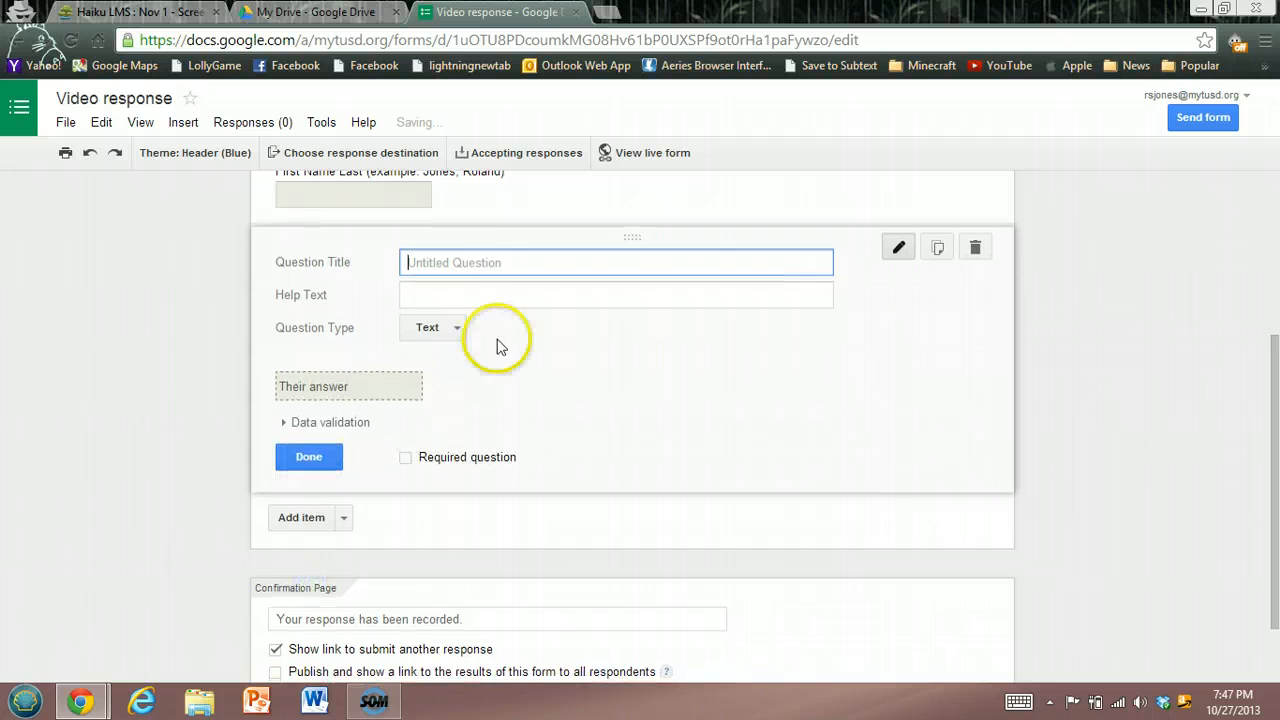
Enter 'Summarize what you saw in the tutorial video' as the new question's title and finish it.
left_click(507, 267)
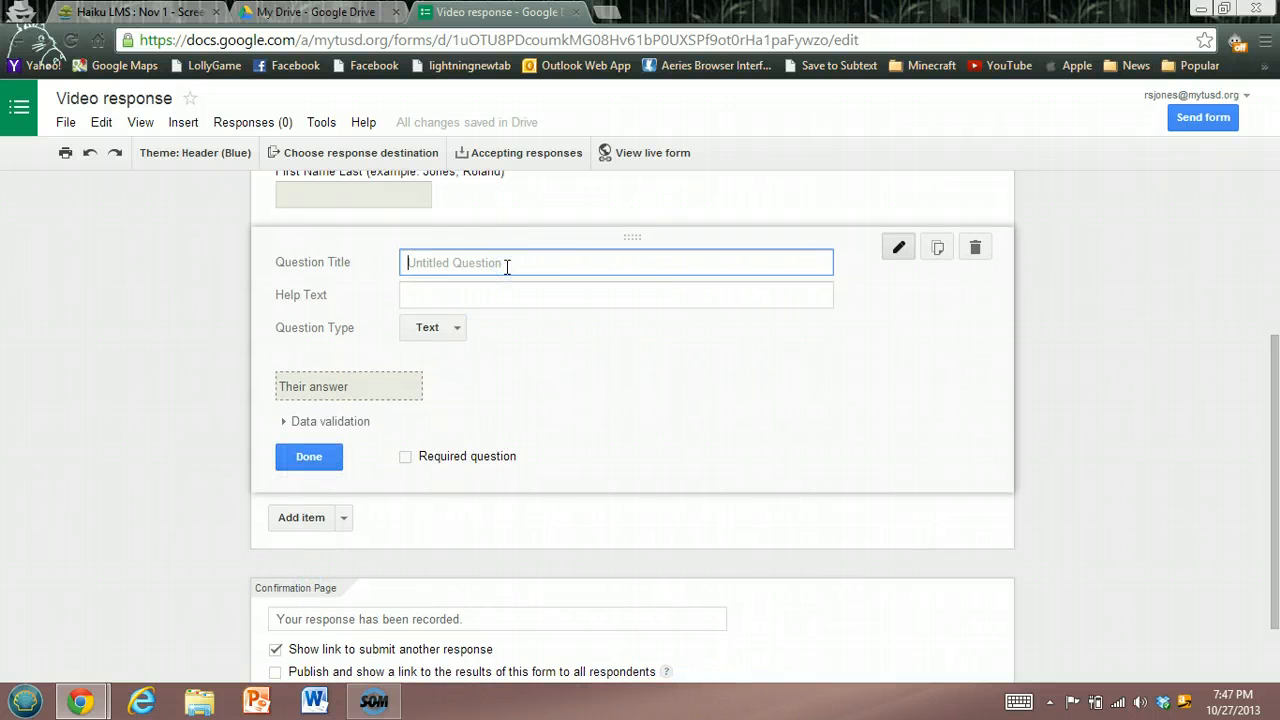
type("Summarize what yo")
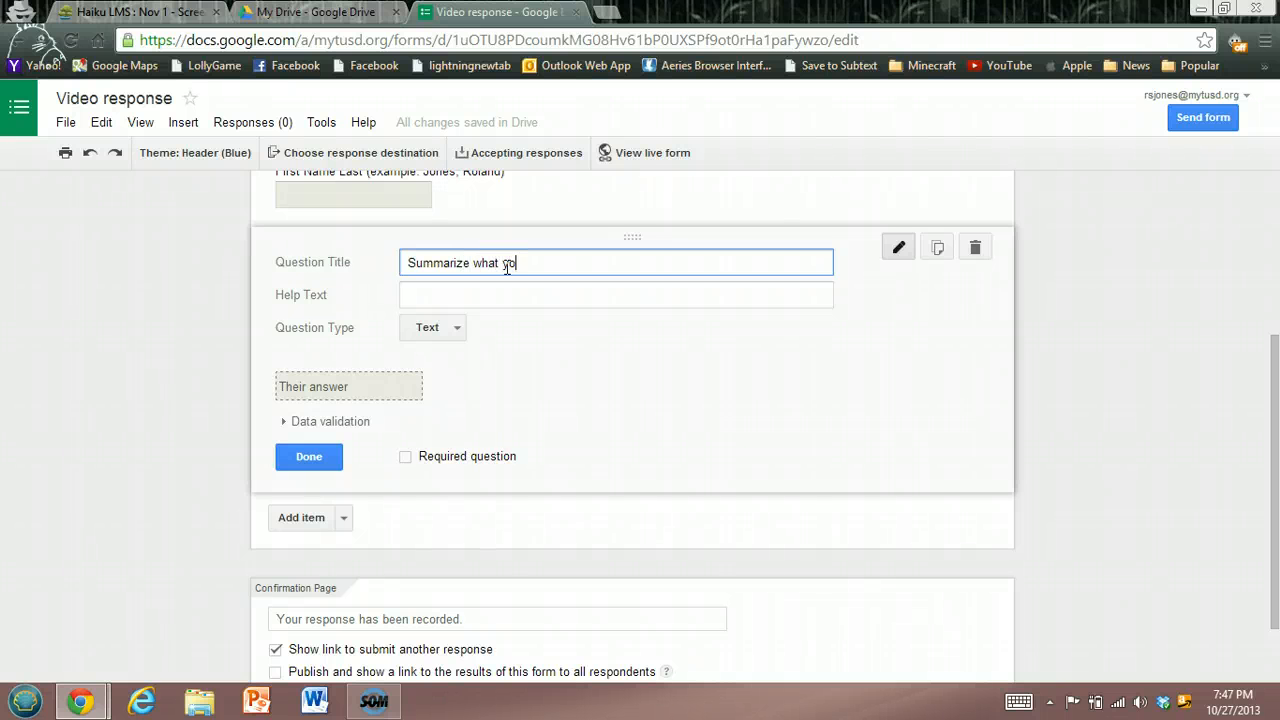
type("u saw in the tutorial video")
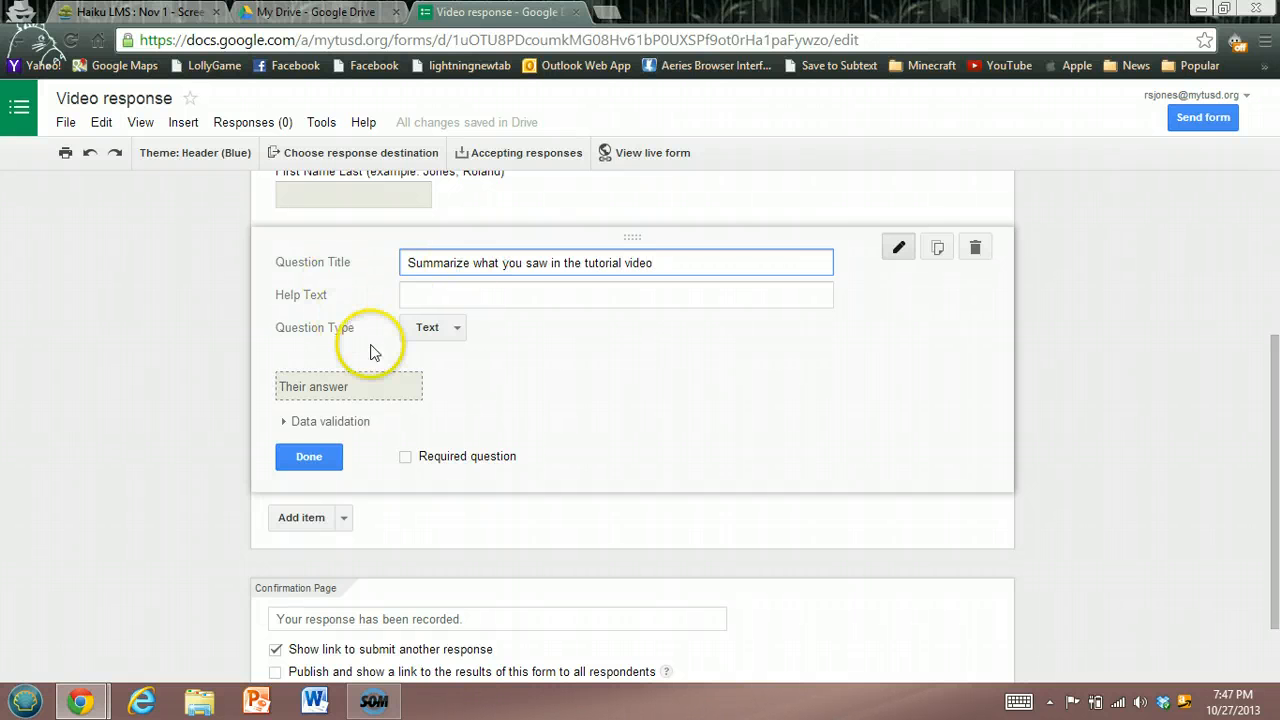
left_click(405, 457)
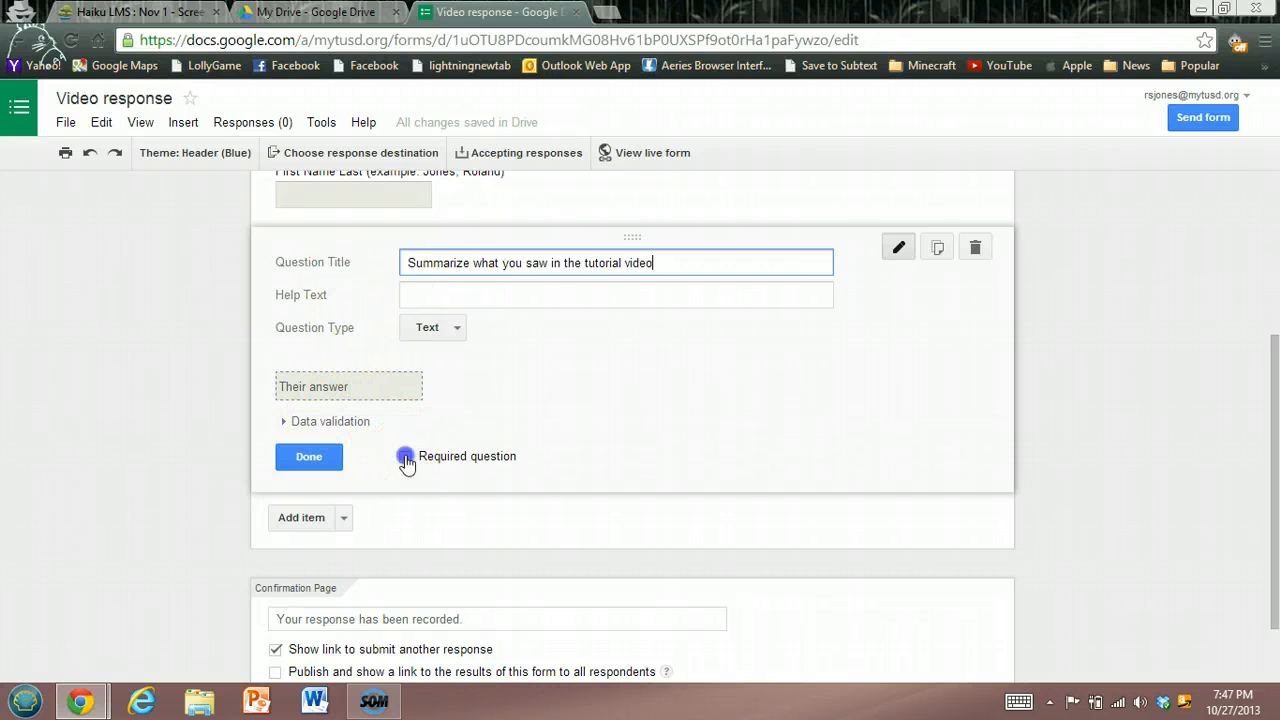
left_click(310, 457)
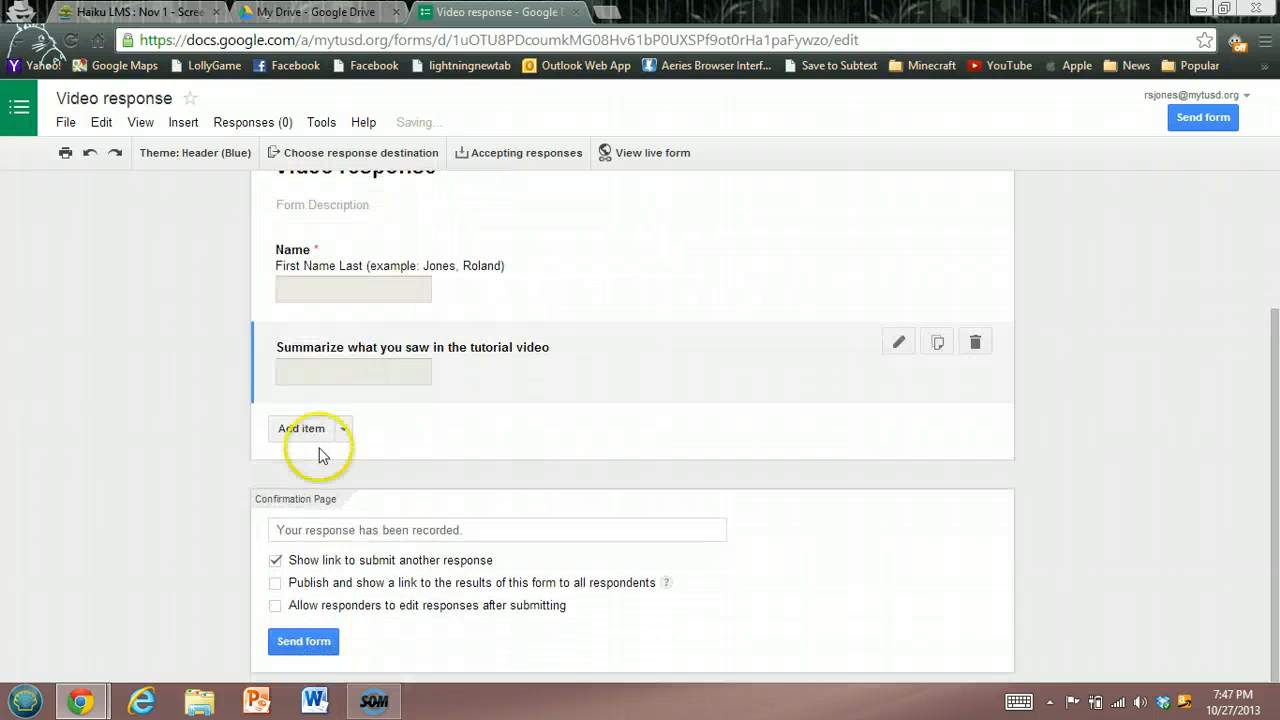
Add a Text question titled 'Ask a question that clarifies something you need further information on or simply did not understand'.
left_click(343, 429)
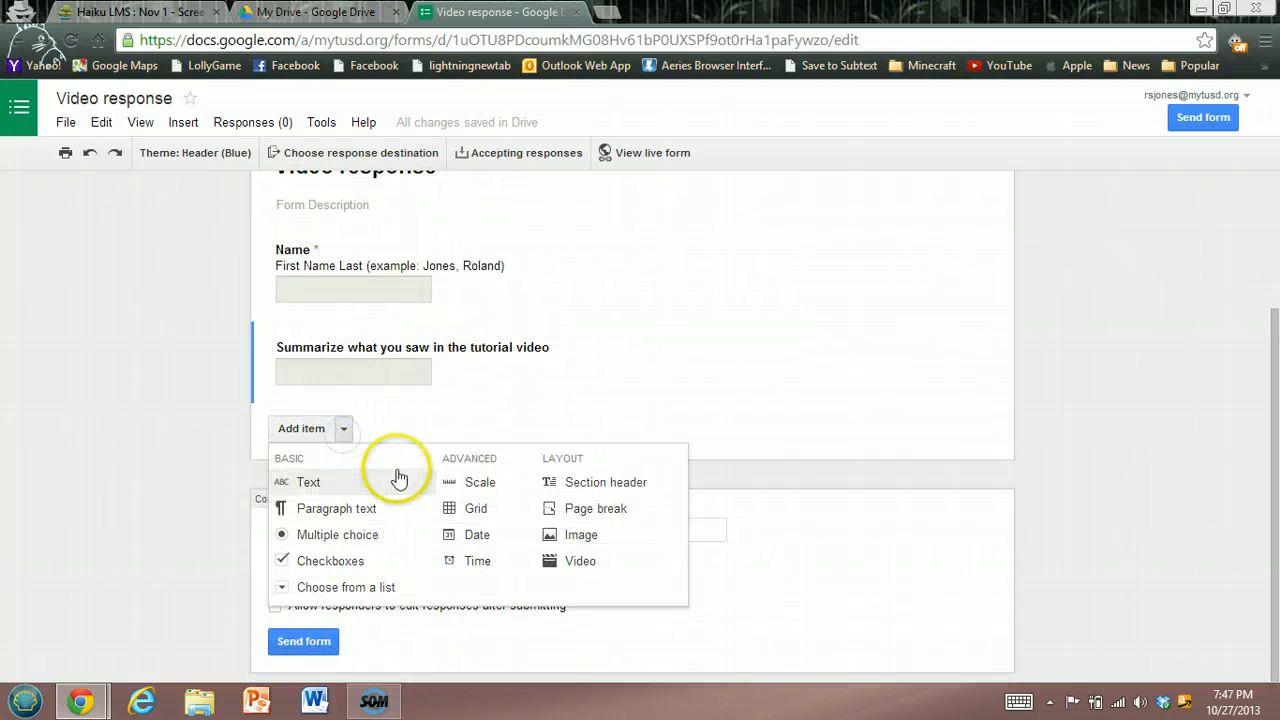
left_click(306, 436)
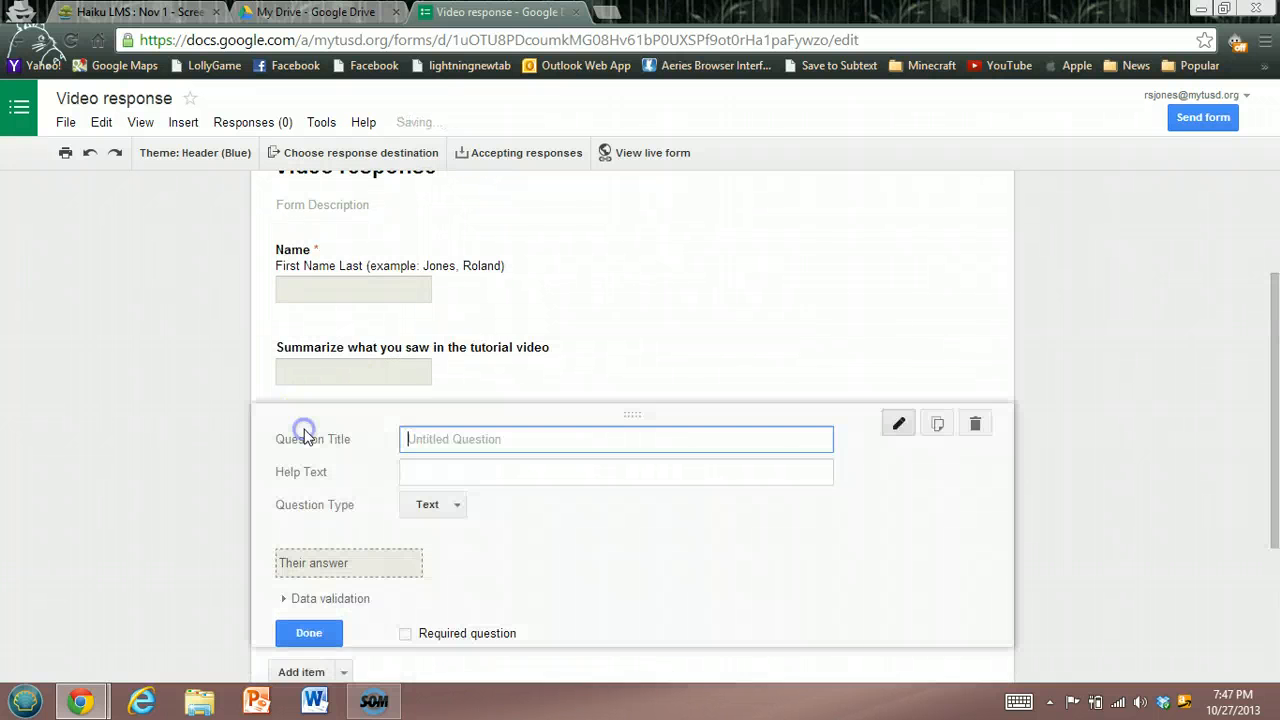
left_click(552, 446)
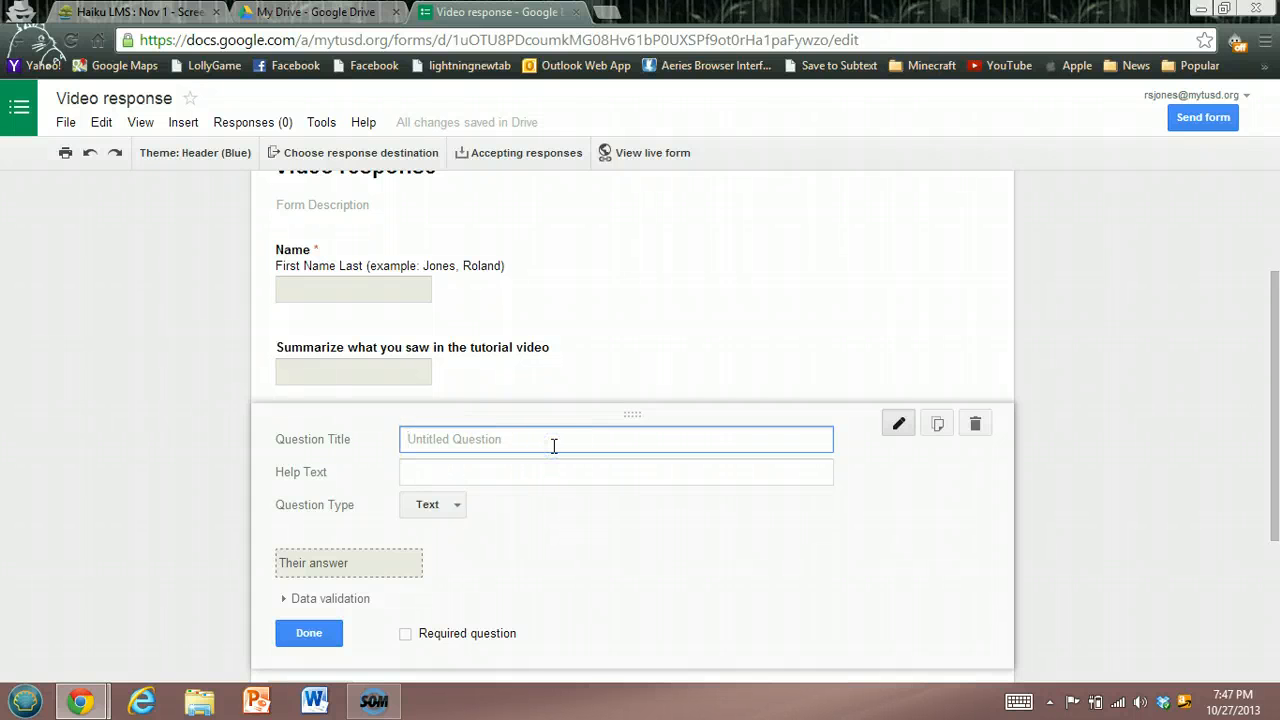
type("Ask a question that clarifies ")
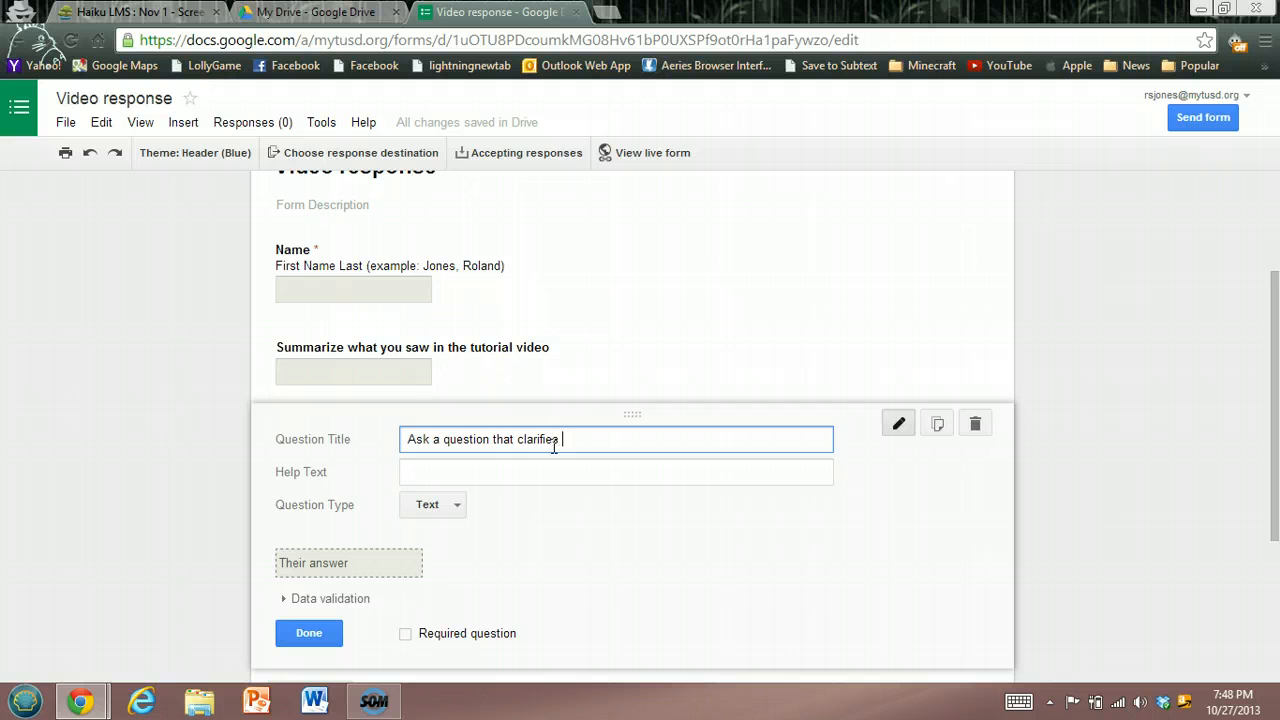
type("something yoo")
key("BackSpace")
key("BackSpace")
key("BackSpace")
type("ou need fu")
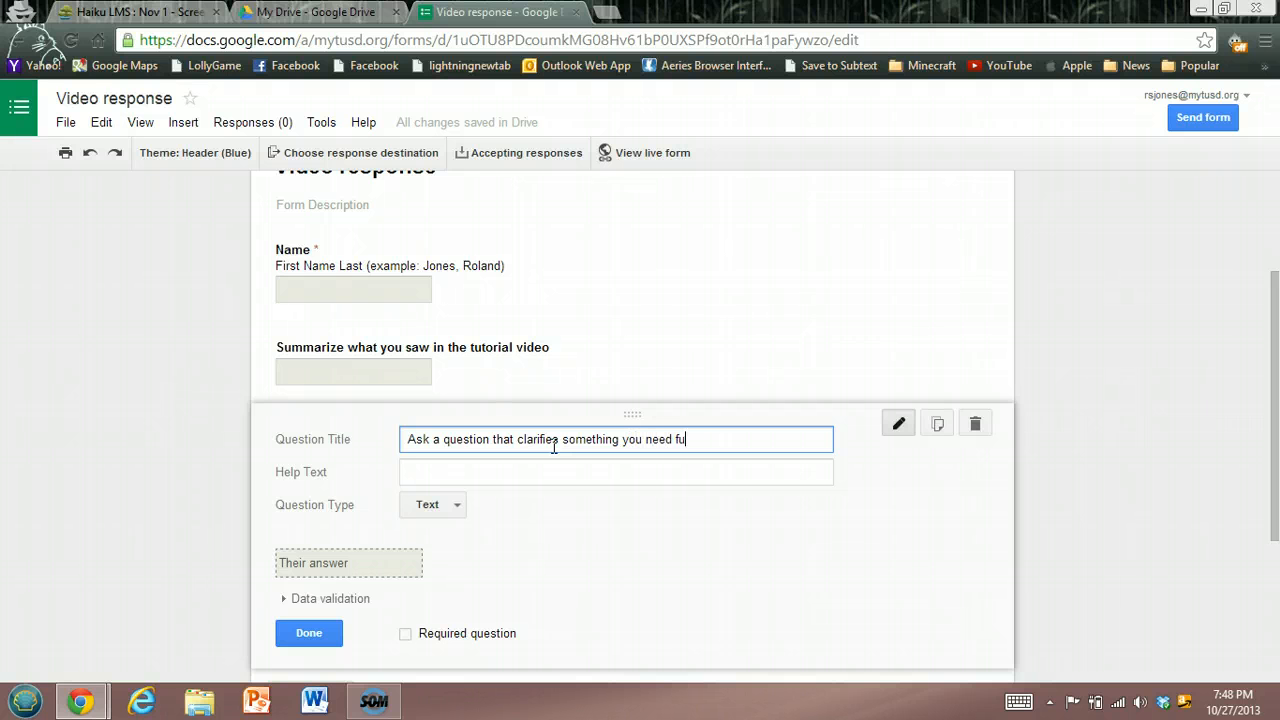
type("rther information on or simply did")
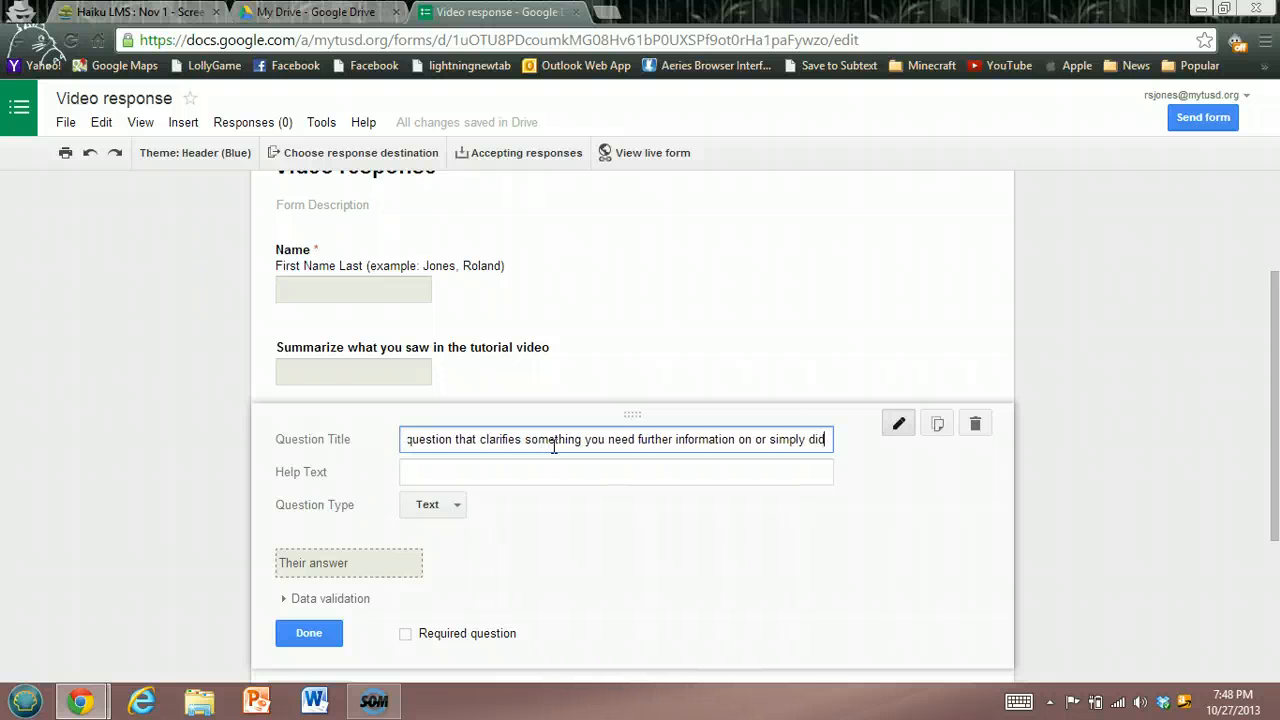
type(" not understand")
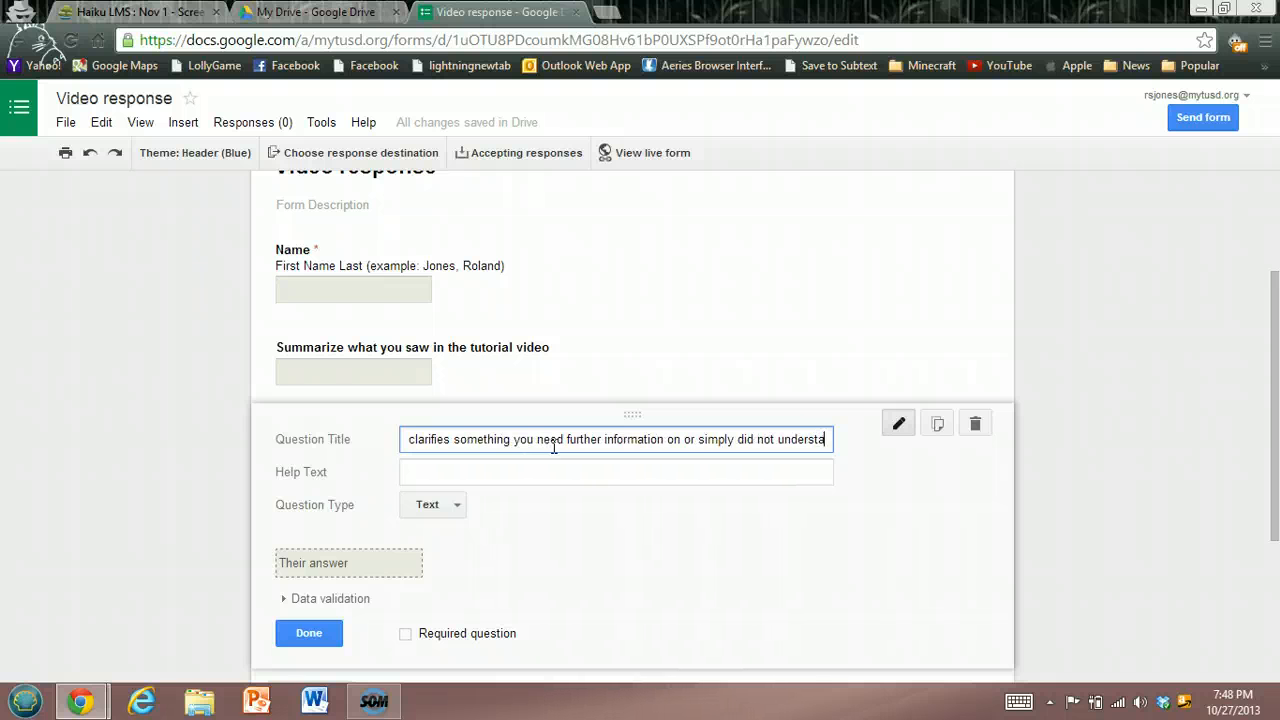
Make the clarifying question required with a Paragraph text answer.
left_click(407, 634)
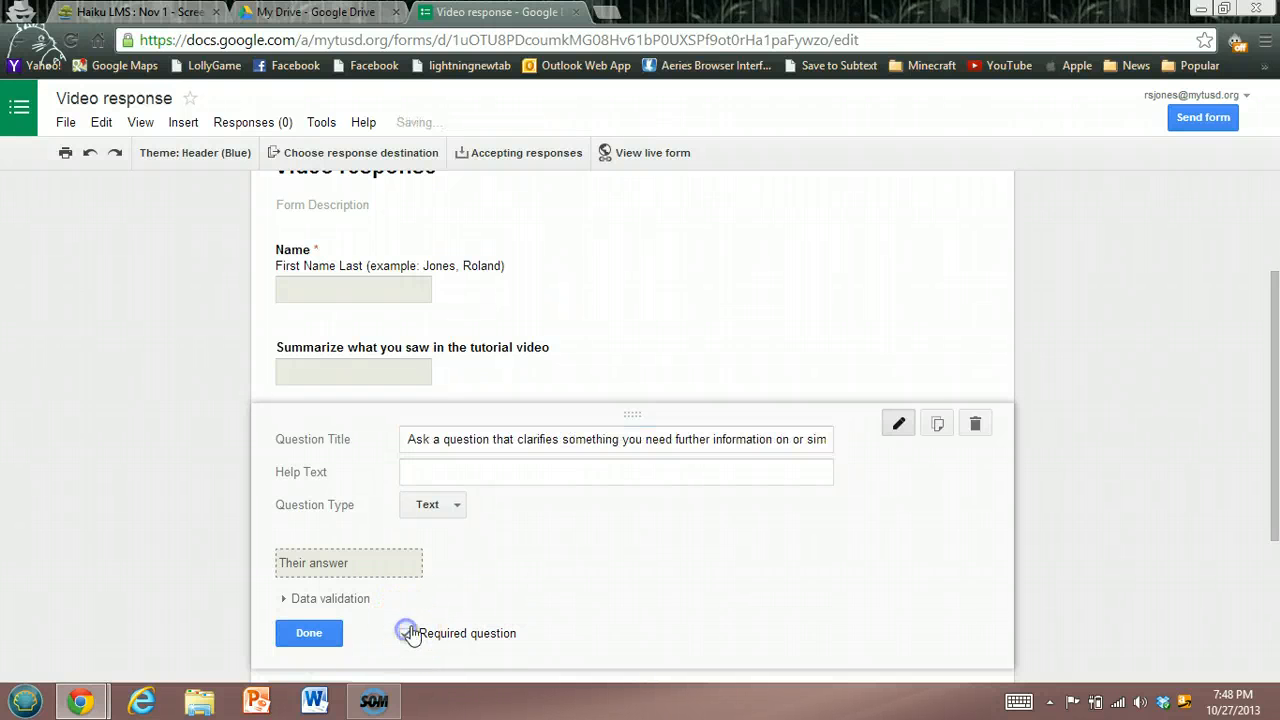
left_click(455, 506)
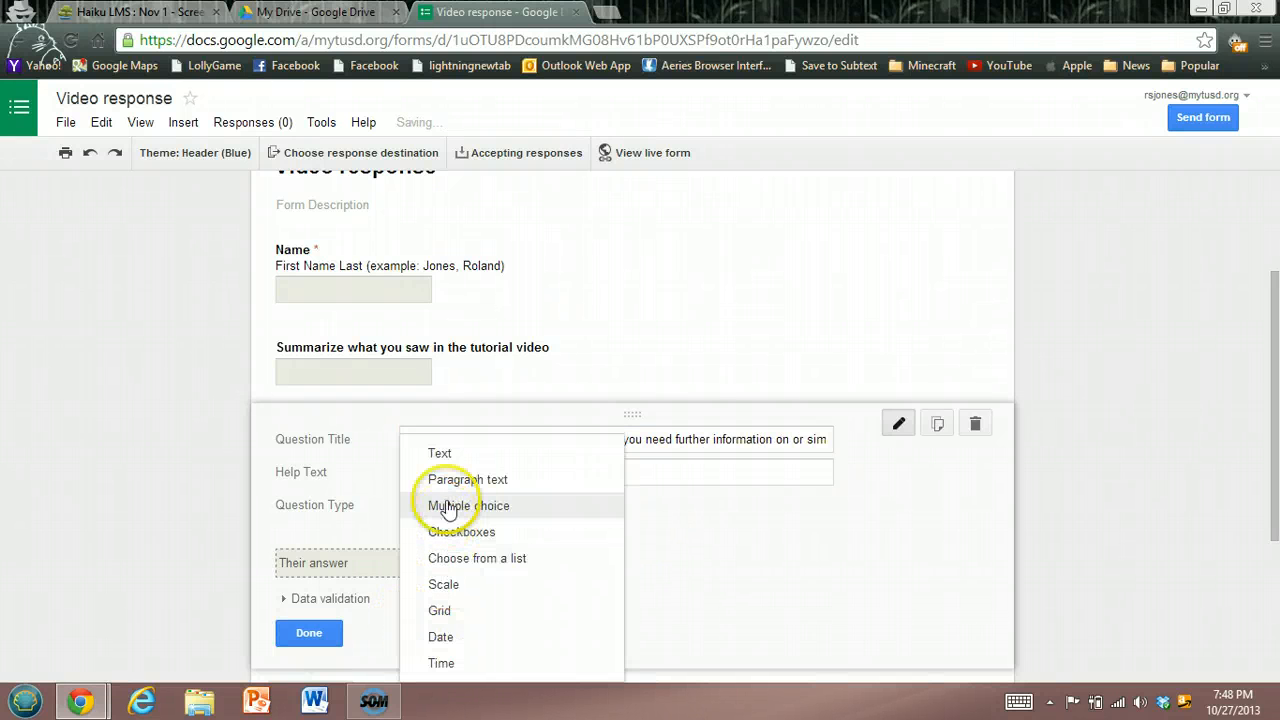
left_click(453, 484)
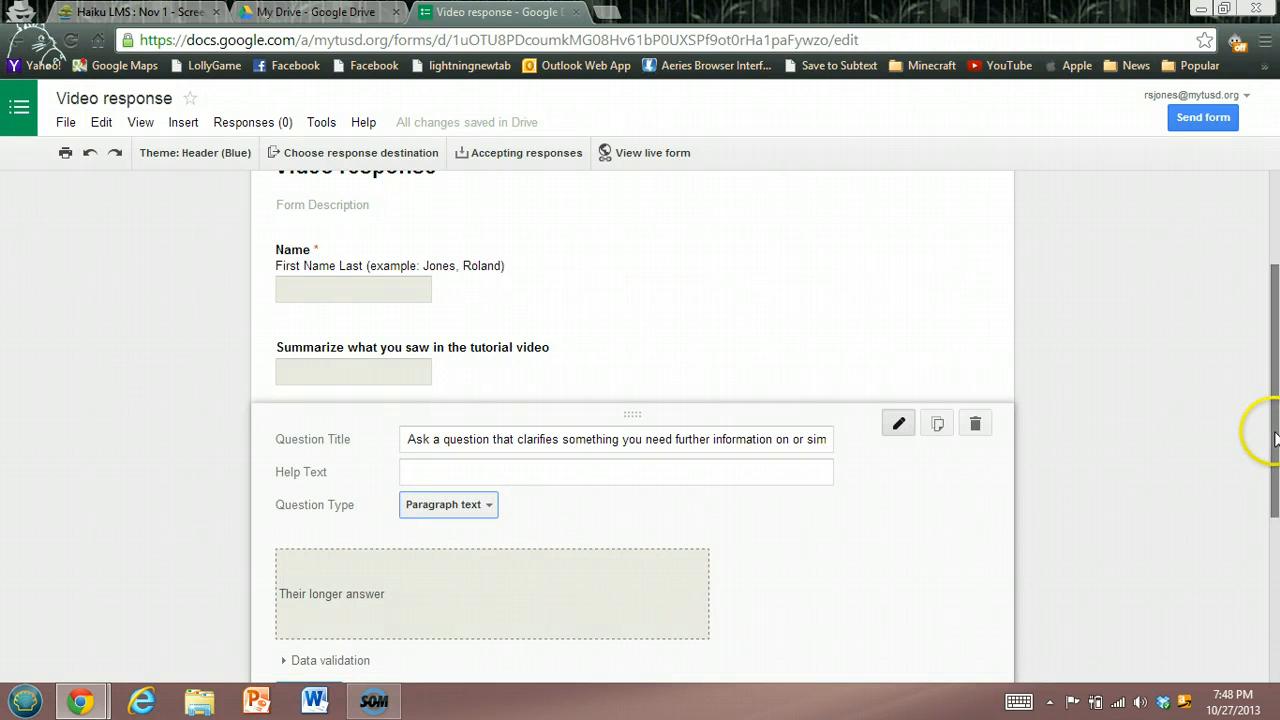
left_click_drag(1273, 458, 1275, 513)
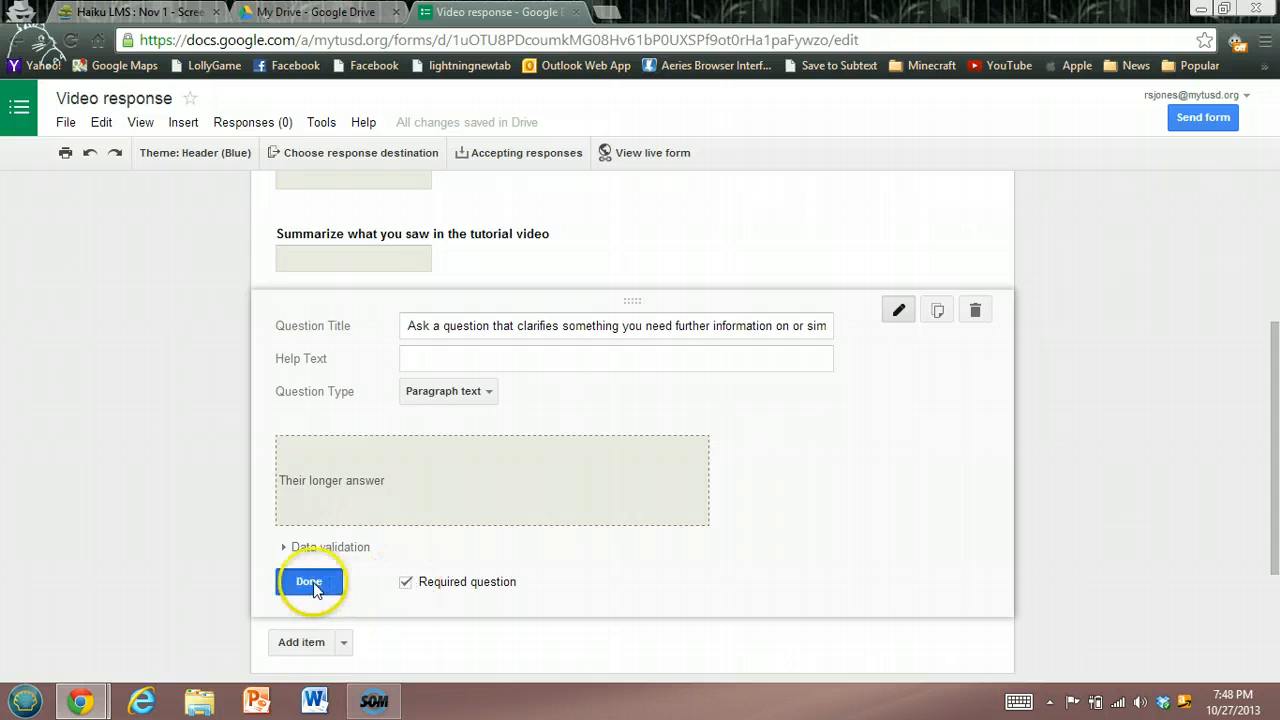
left_click(309, 587)
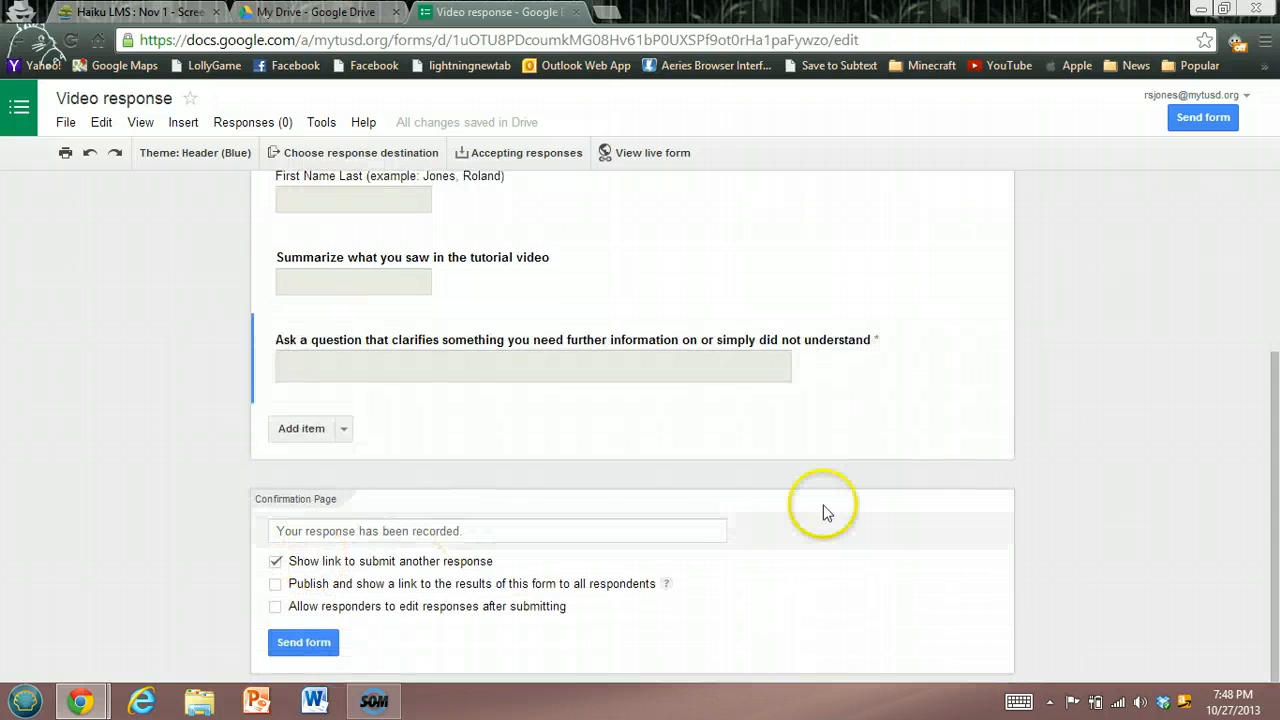
Switch the 'Summarize what you saw' question to Paragraph text and mark it required.
left_click(611, 277)
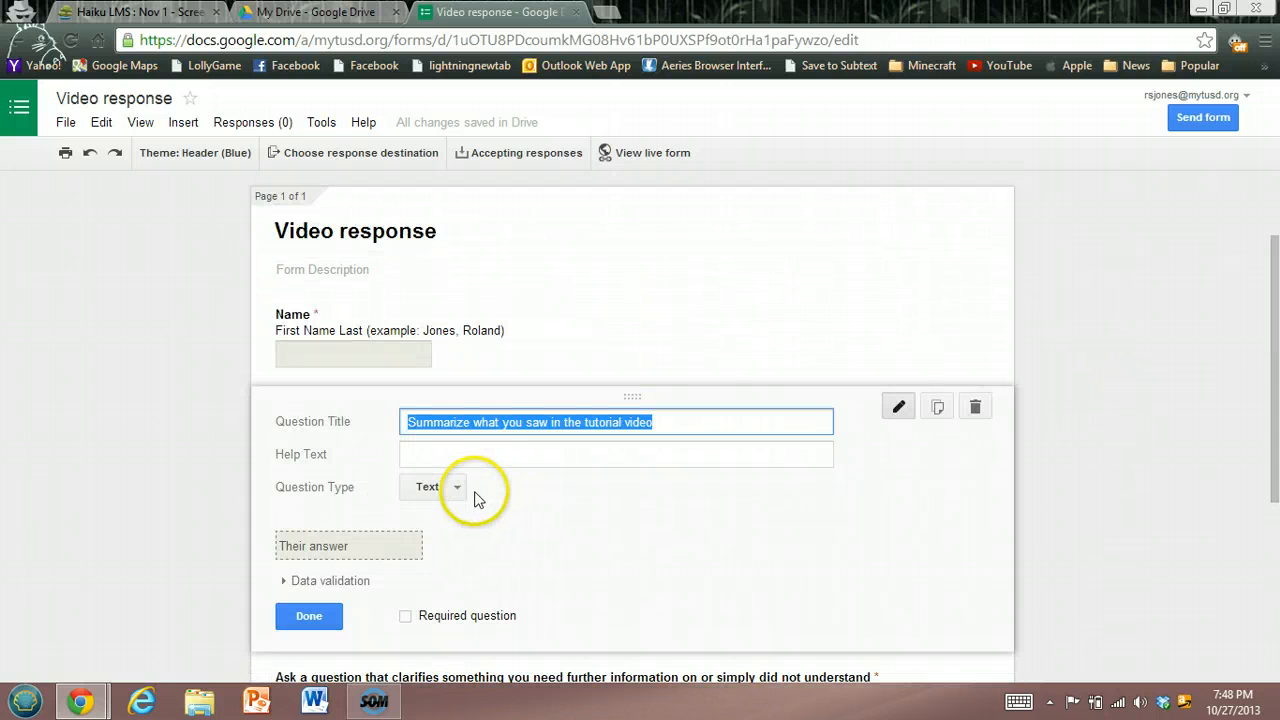
left_click(440, 486)
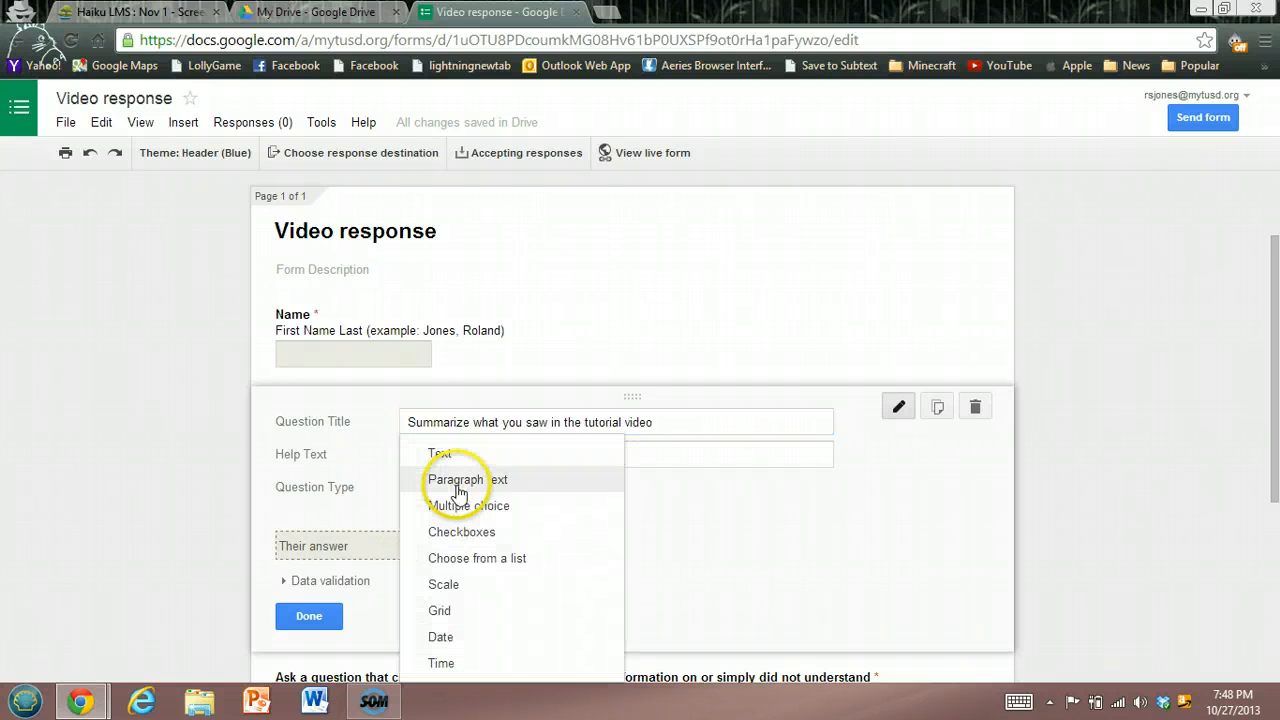
left_click(452, 481)
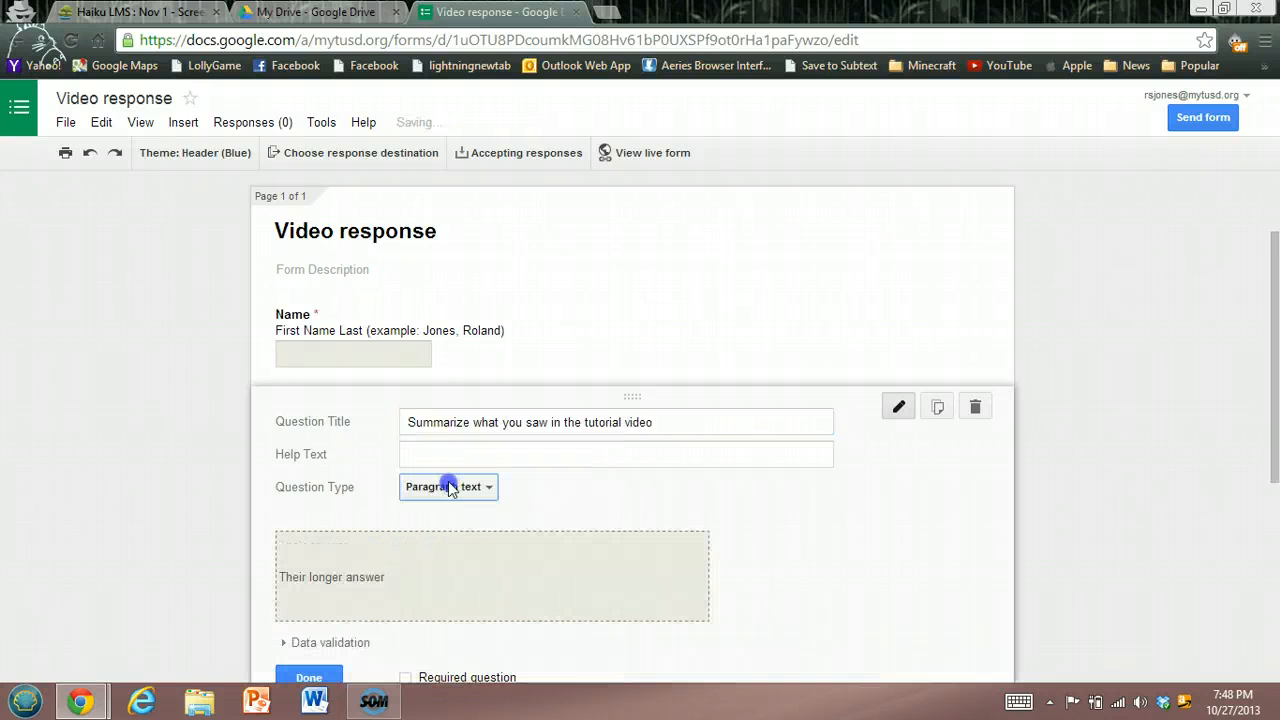
left_click(613, 507)
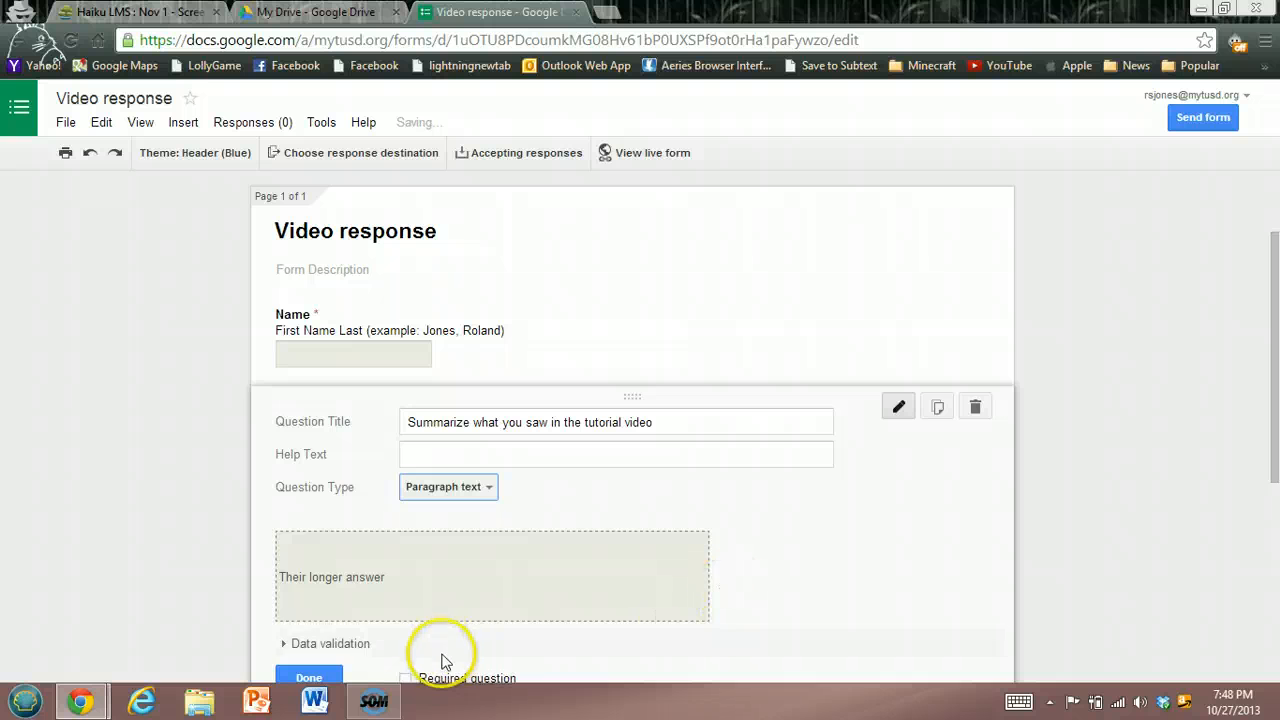
left_click(405, 677)
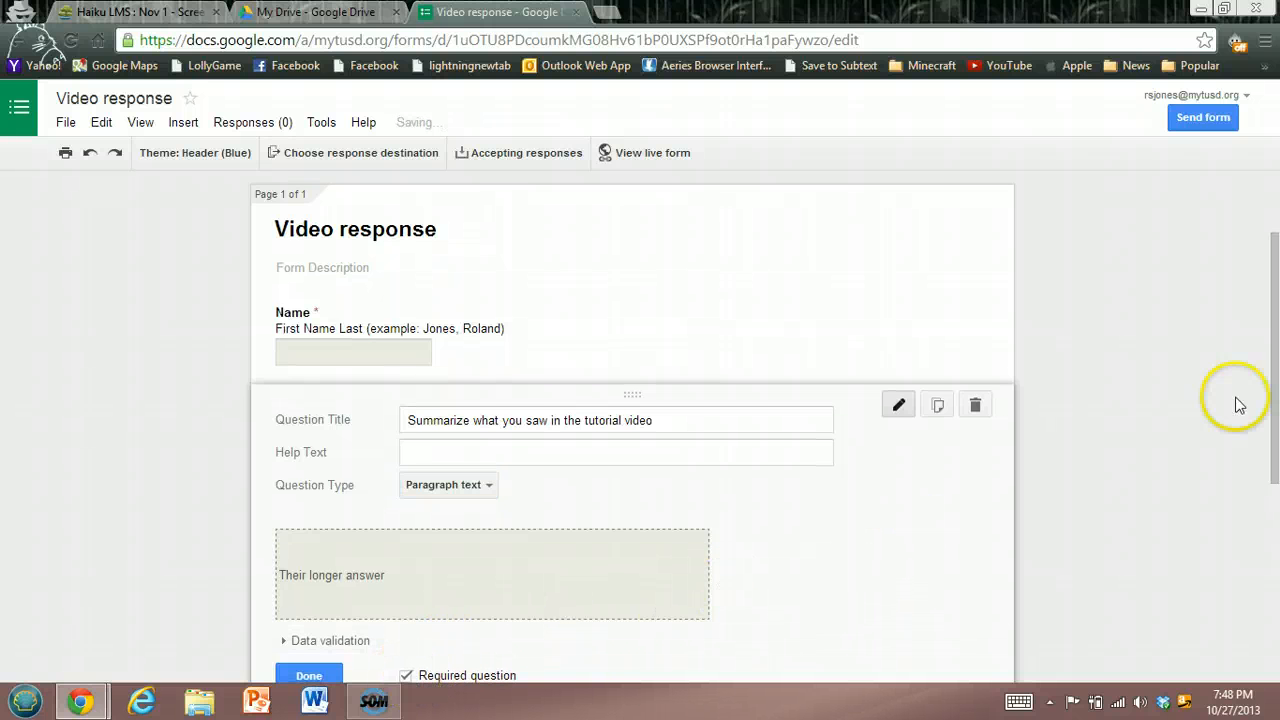
left_click(300, 675)
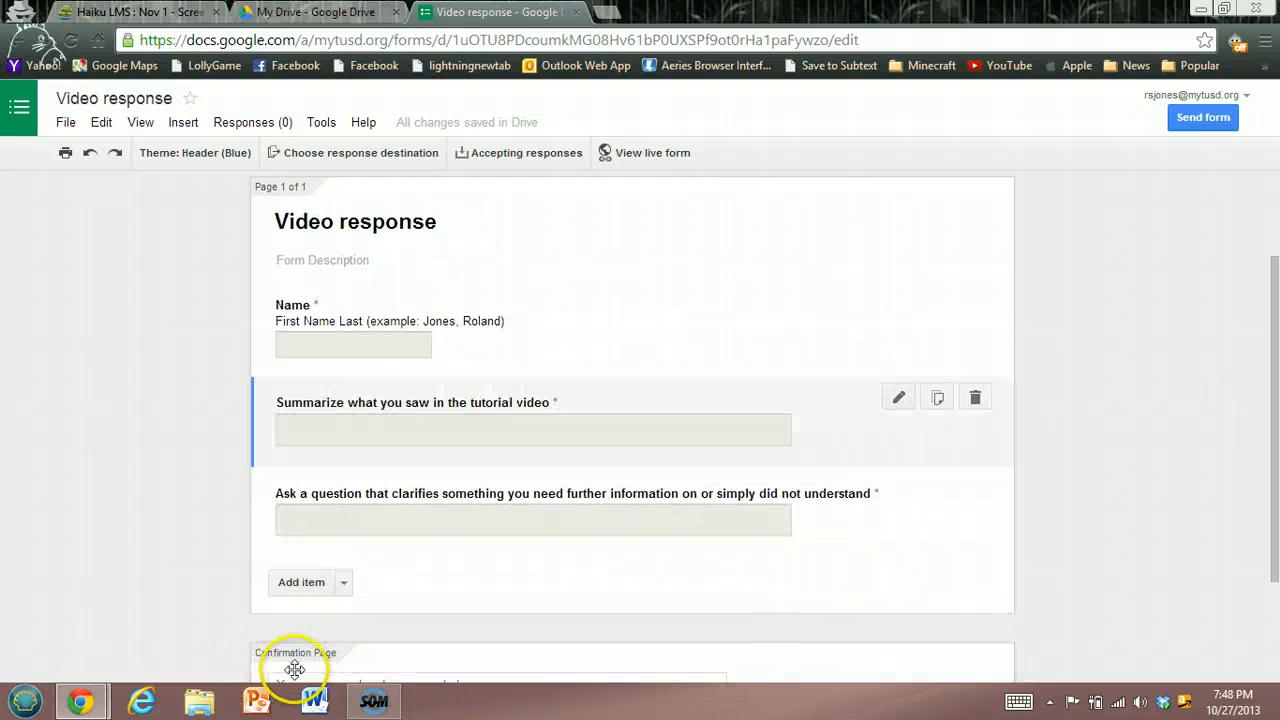
Replace the default confirmation message with 'Thanks for watching and doing your H/W'.
left_click_drag(1263, 300, 1270, 516)
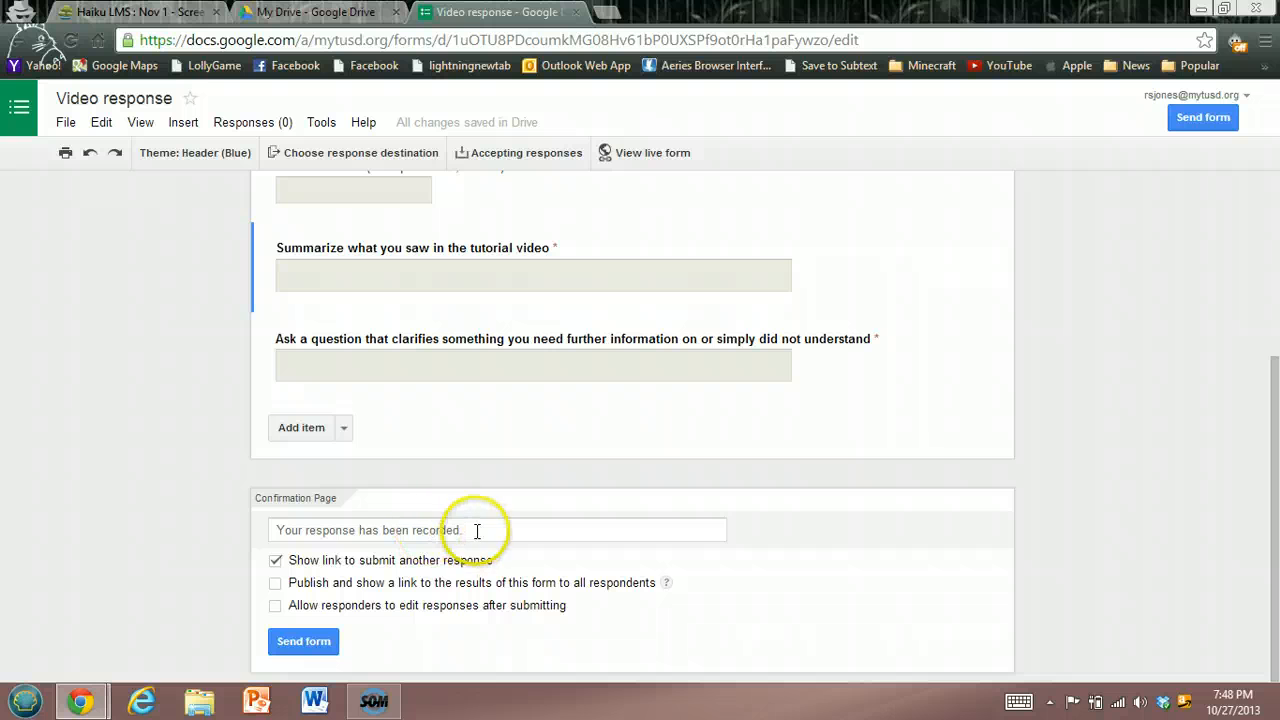
left_click_drag(468, 530, 318, 538)
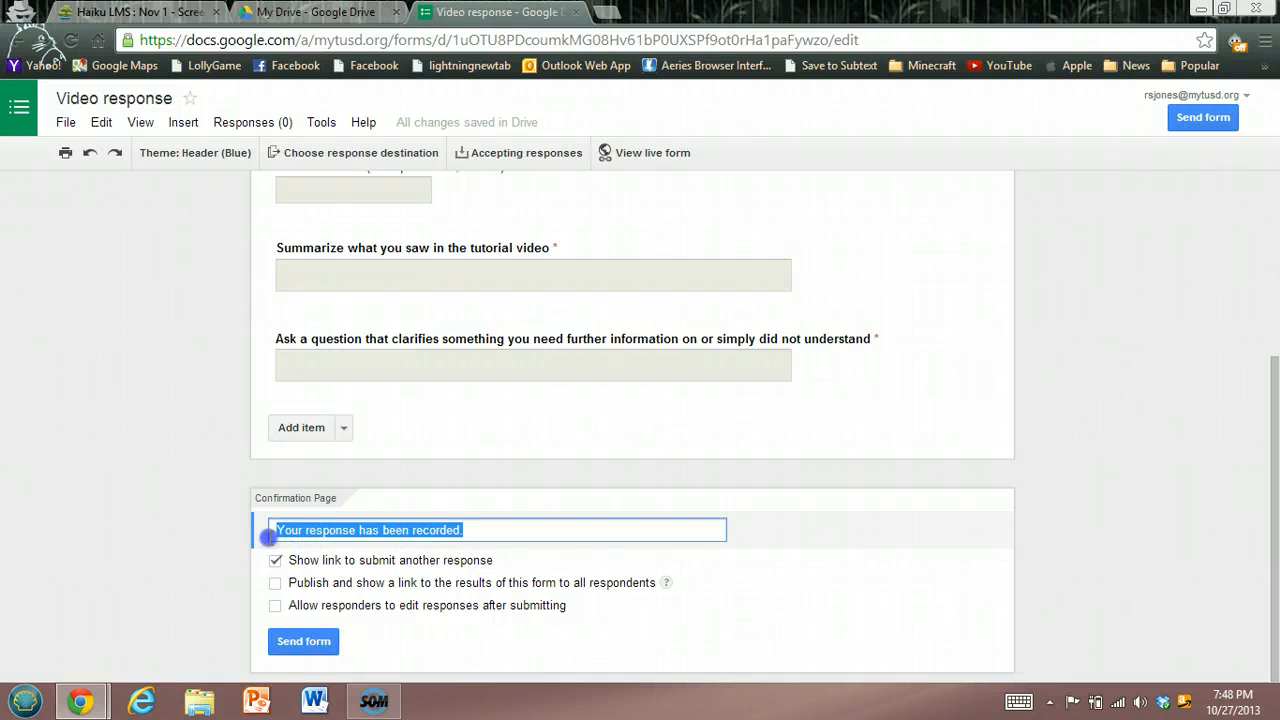
type("T")
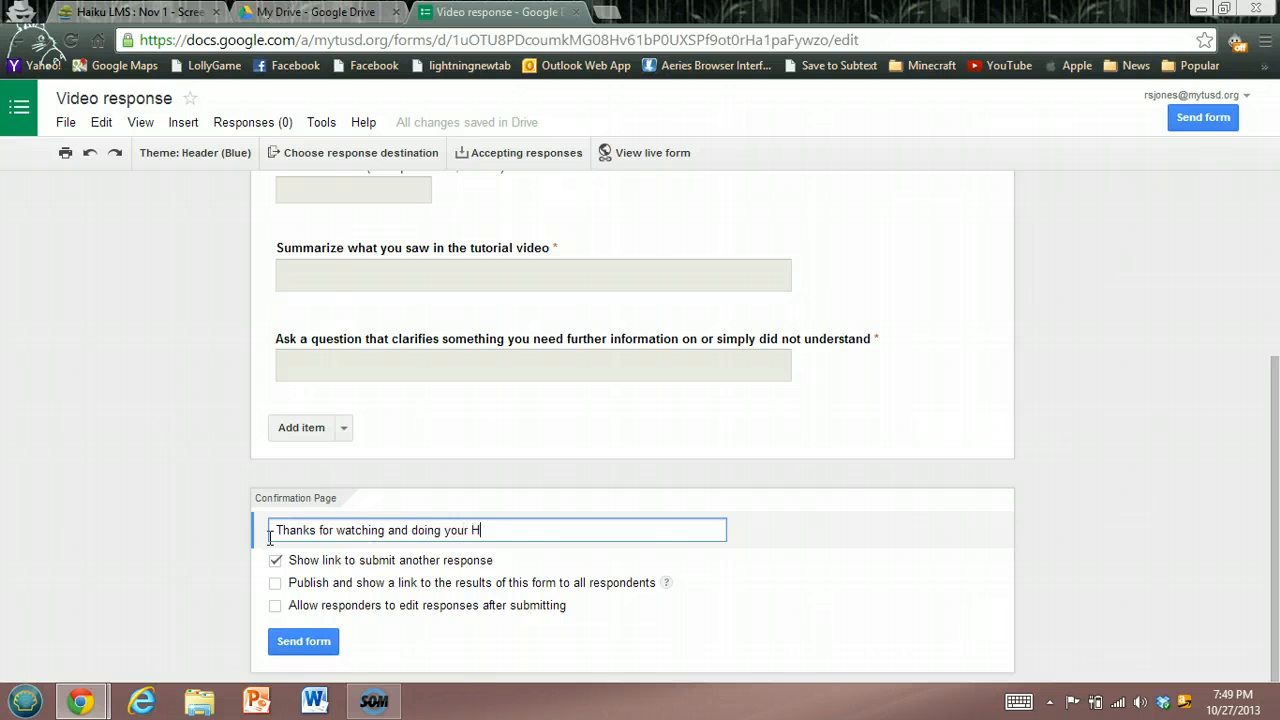
Copy the form's 760×500 HTML embed code and close the embed dialog.
left_click(302, 643)
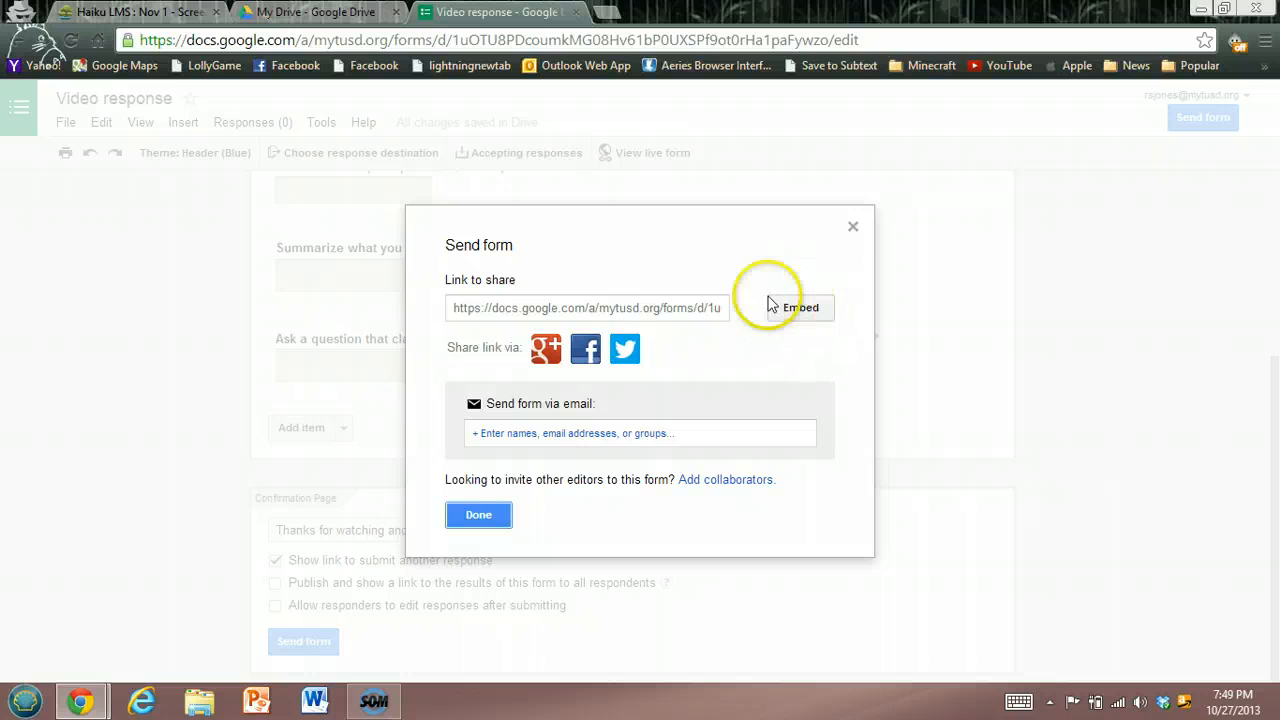
left_click(801, 310)
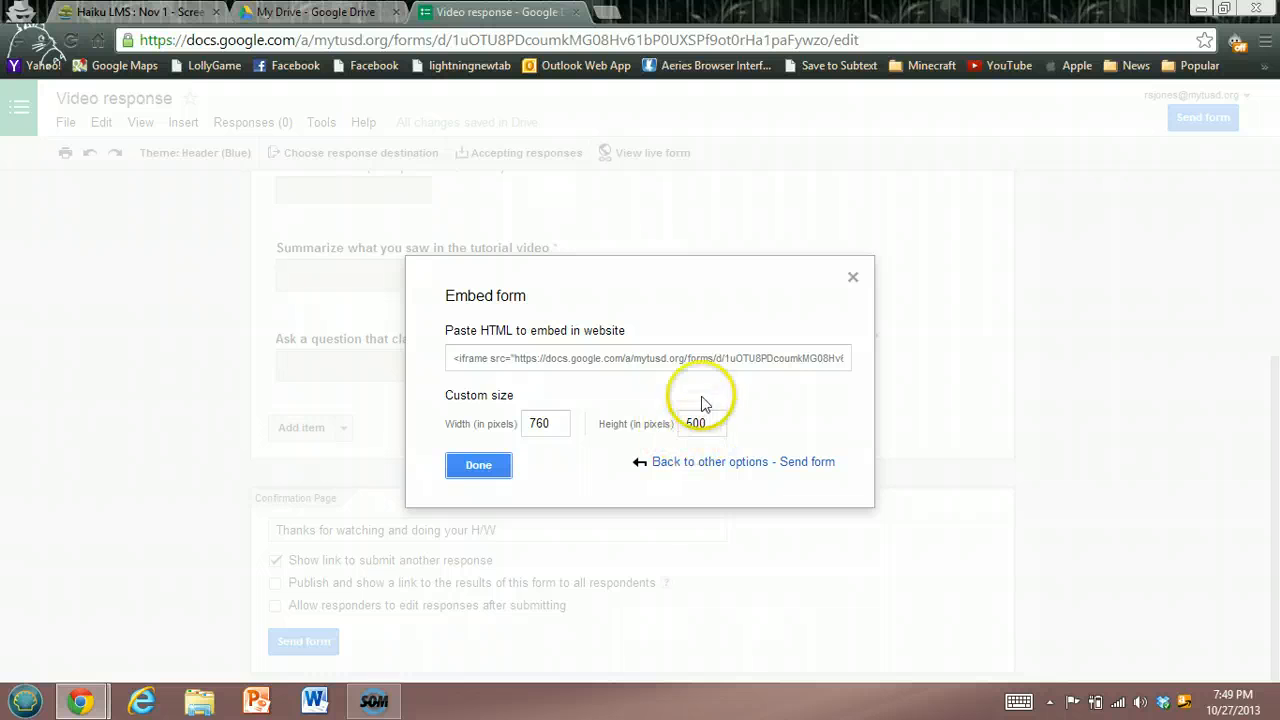
left_click(615, 360)
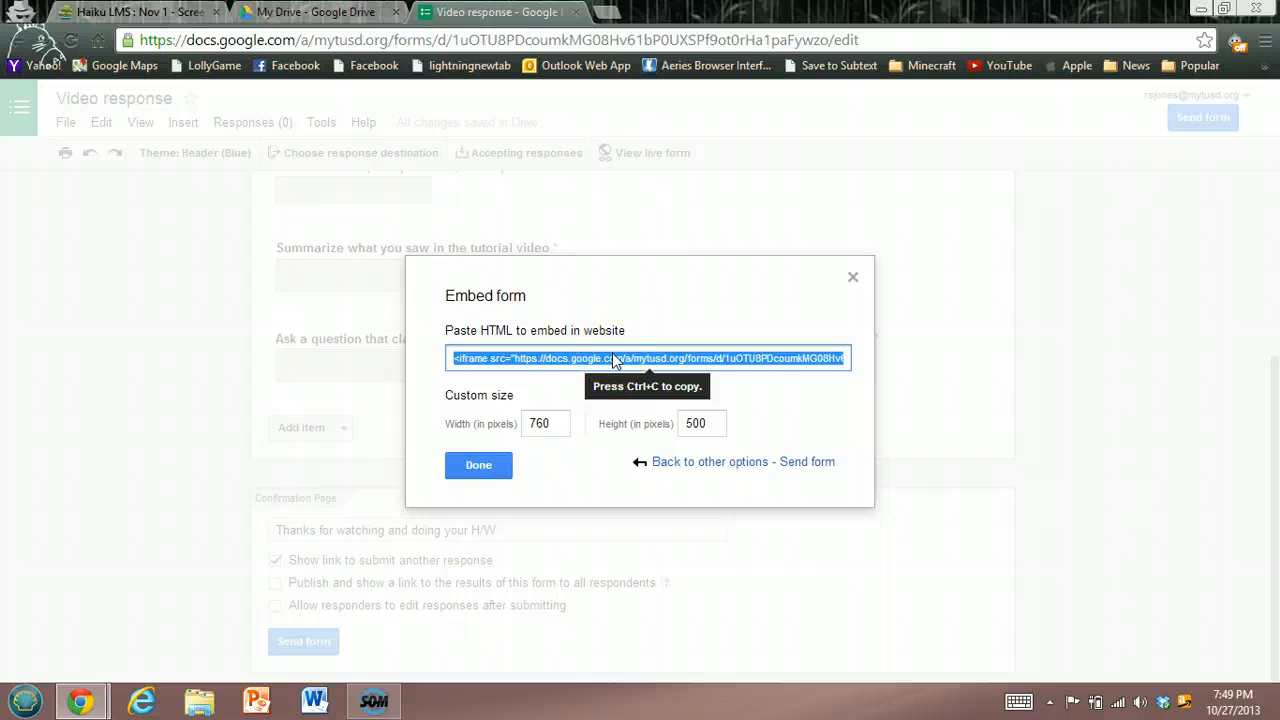
left_click(473, 463)
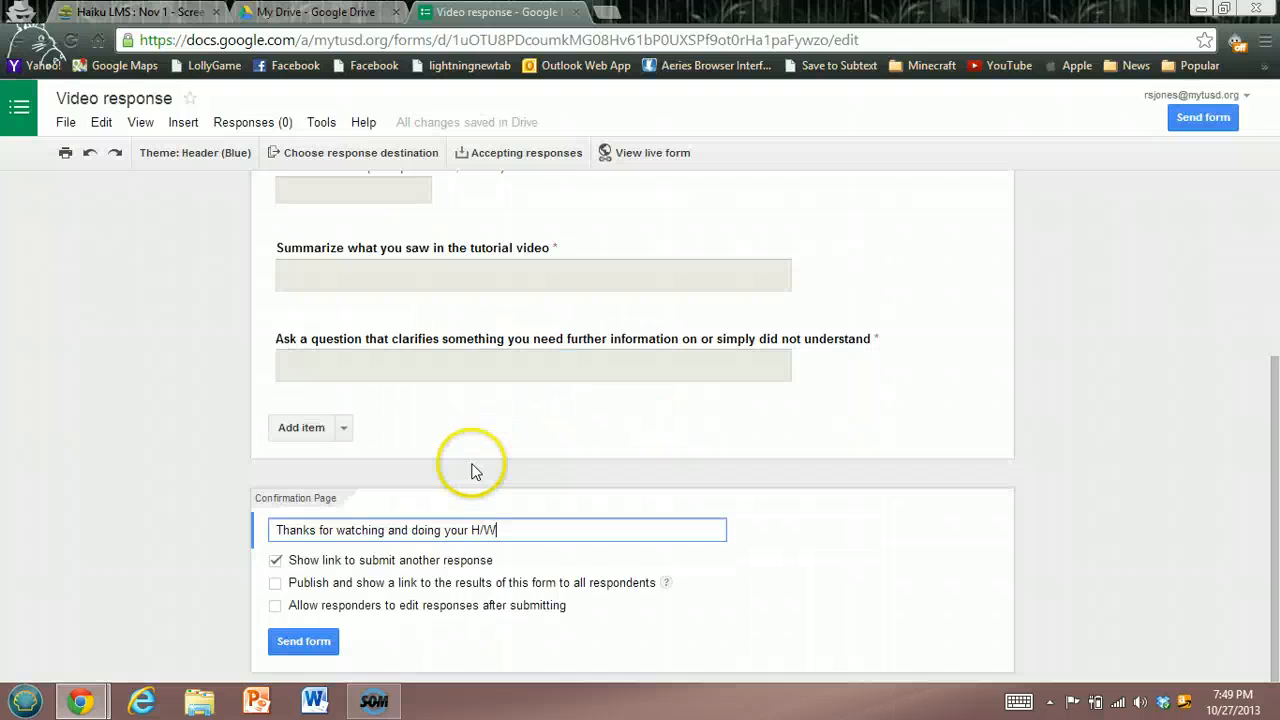
On the Haiku LMS class page, start an Embed the Web block containing the pasted form code.
left_click(130, 12)
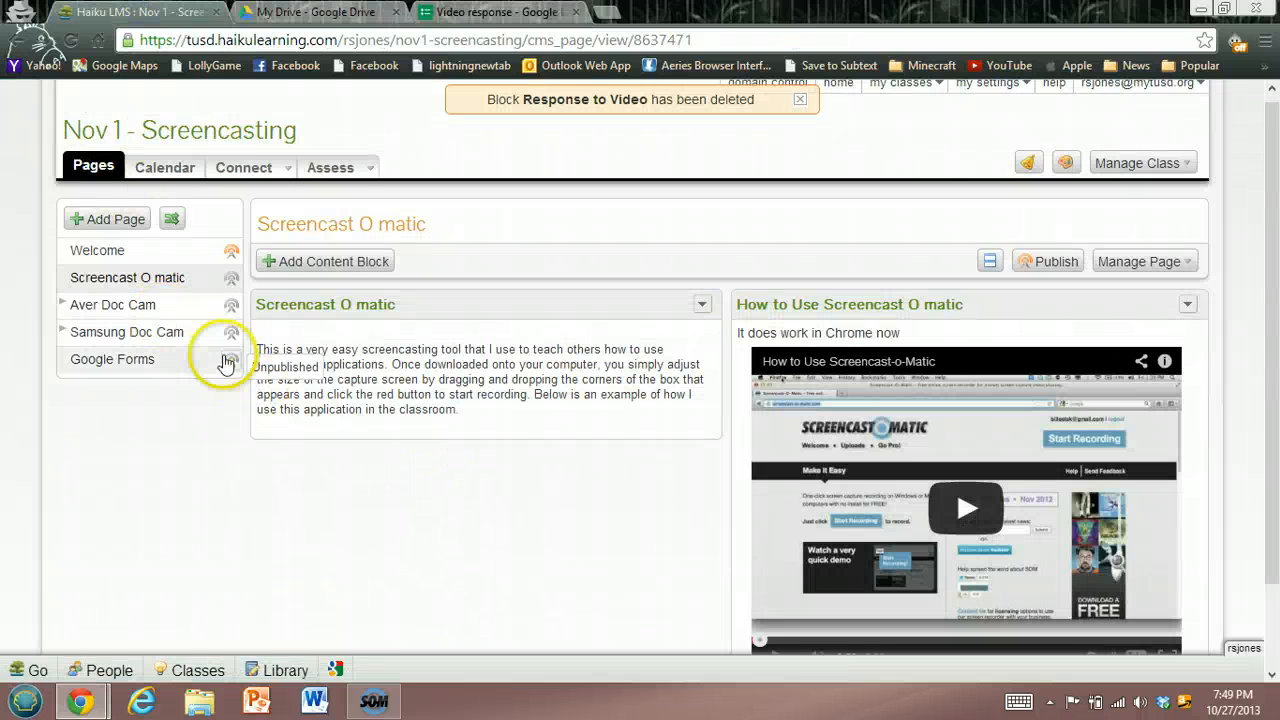
left_click(333, 262)
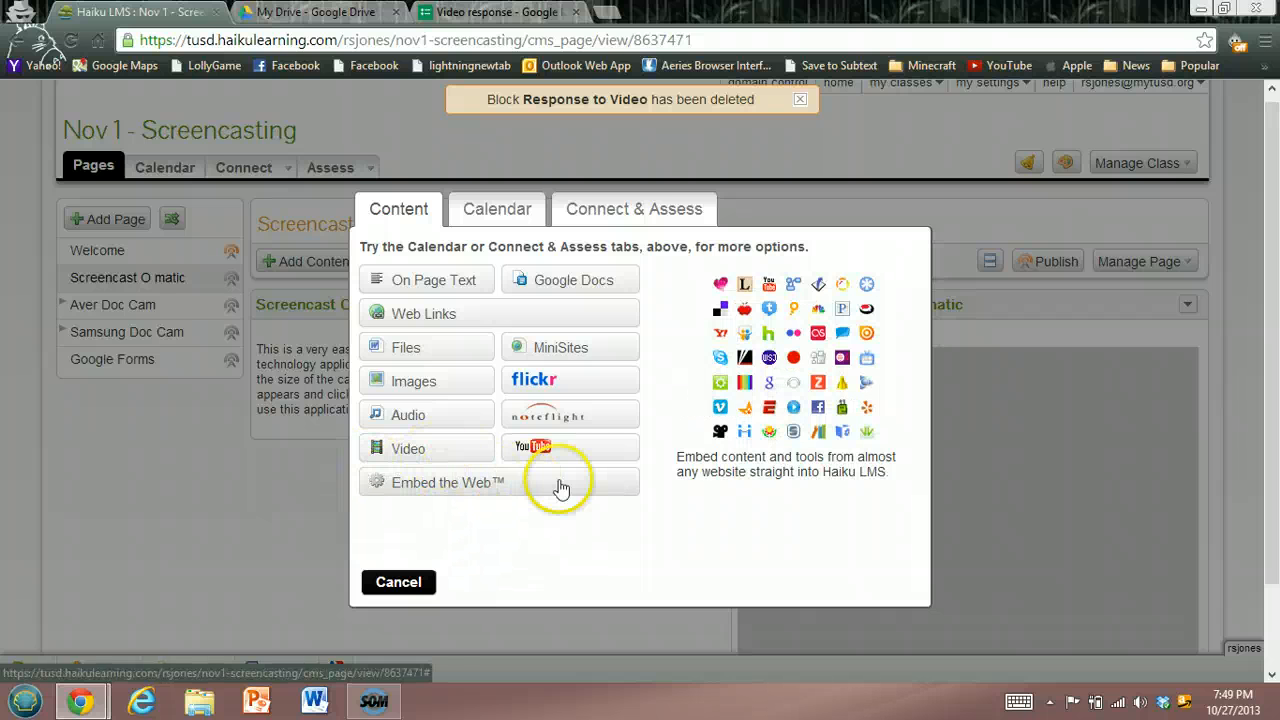
left_click(501, 483)
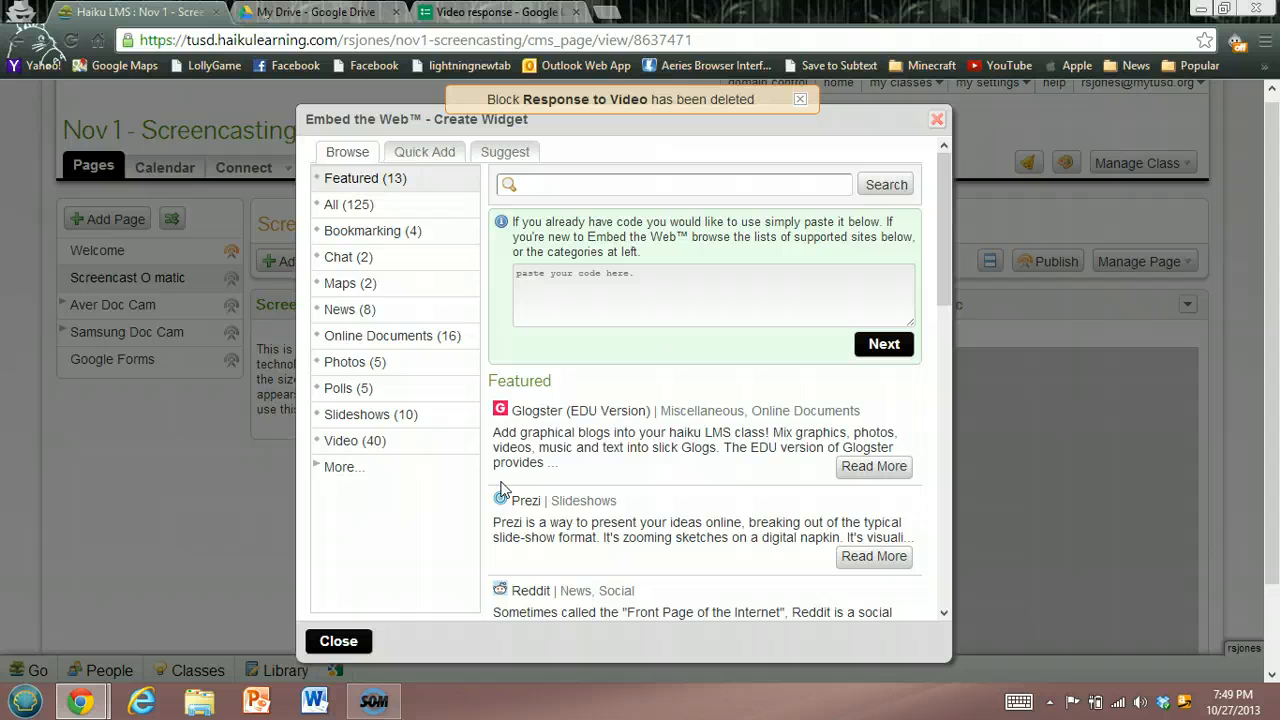
left_click(708, 285)
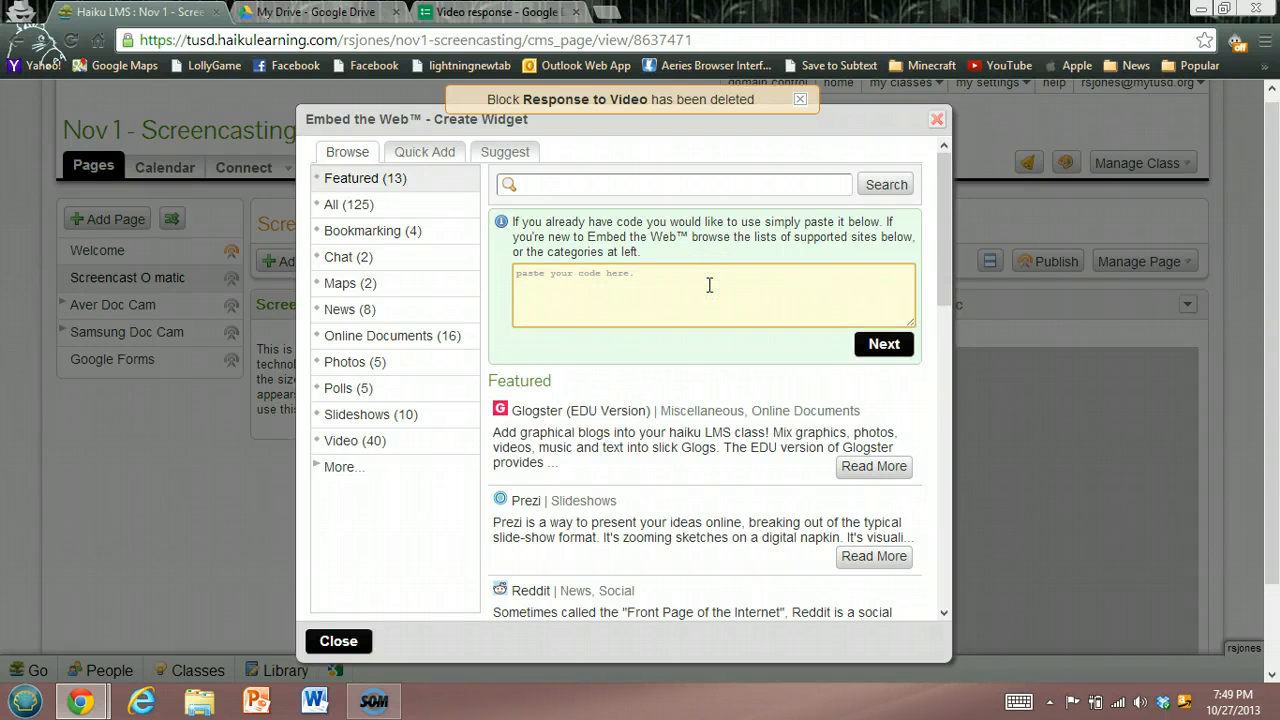
type("<iframe src=\"https://docs.google.com/a/mytusd.org/forms/d/1uOTU8PDcoumkMG08Hv6ib5OUX8Pf9ot0sHalpafywso/viewform?embedded=true\" width=\"760\" height=\"500\" frameborder=\"0\" marginheight=\"0\" marginwidth=\"0\">Loading...</iframe>")
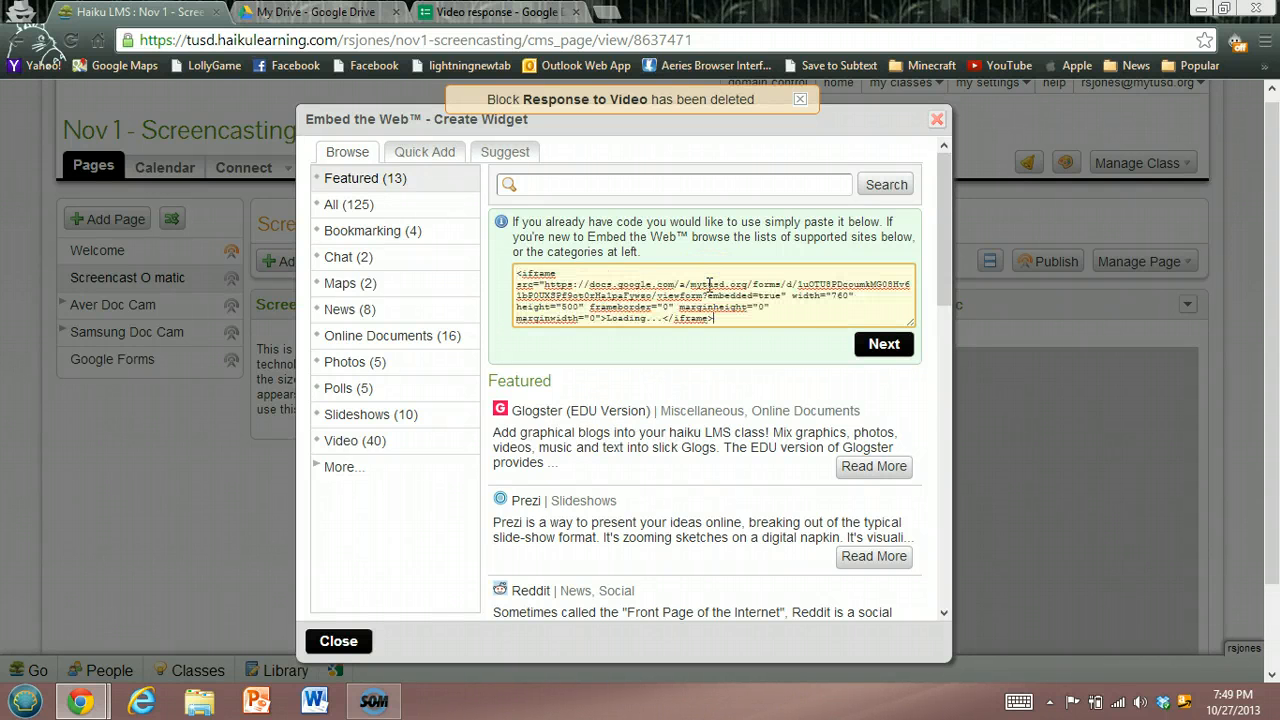
left_click(880, 344)
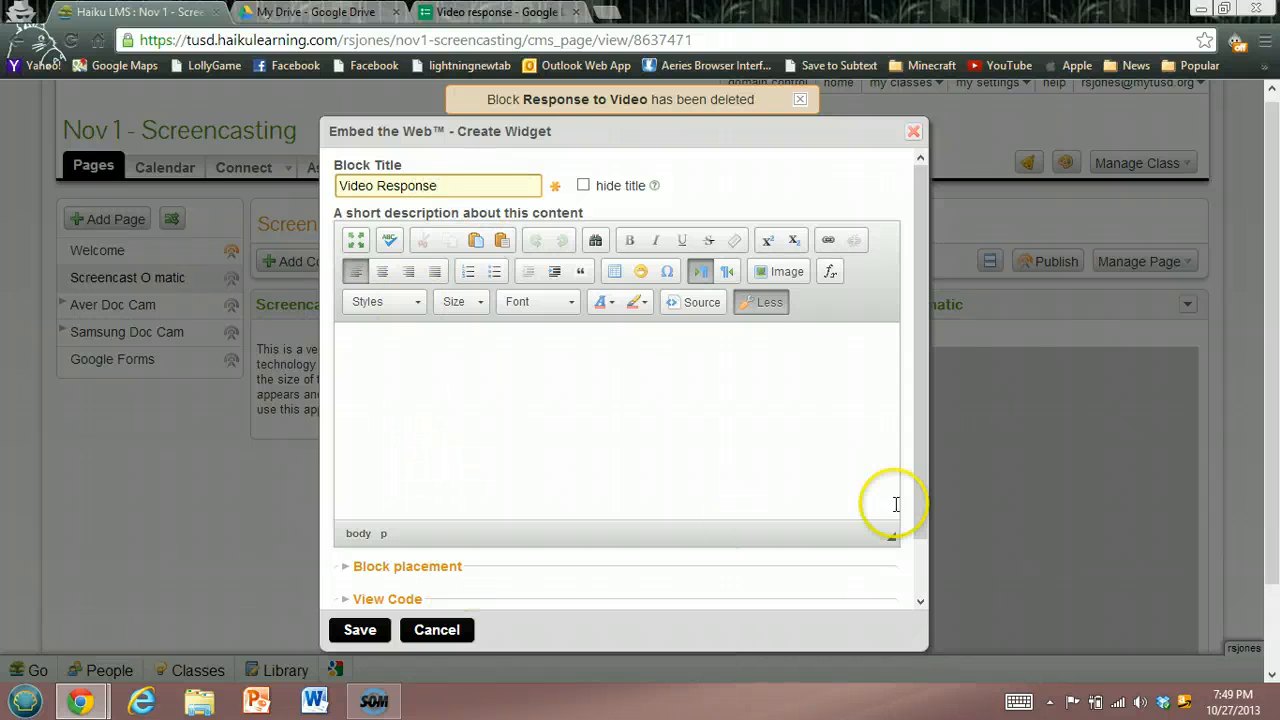
Place the Video Response block at the bottom of column 1 and save it.
left_click_drag(921, 470, 928, 563)
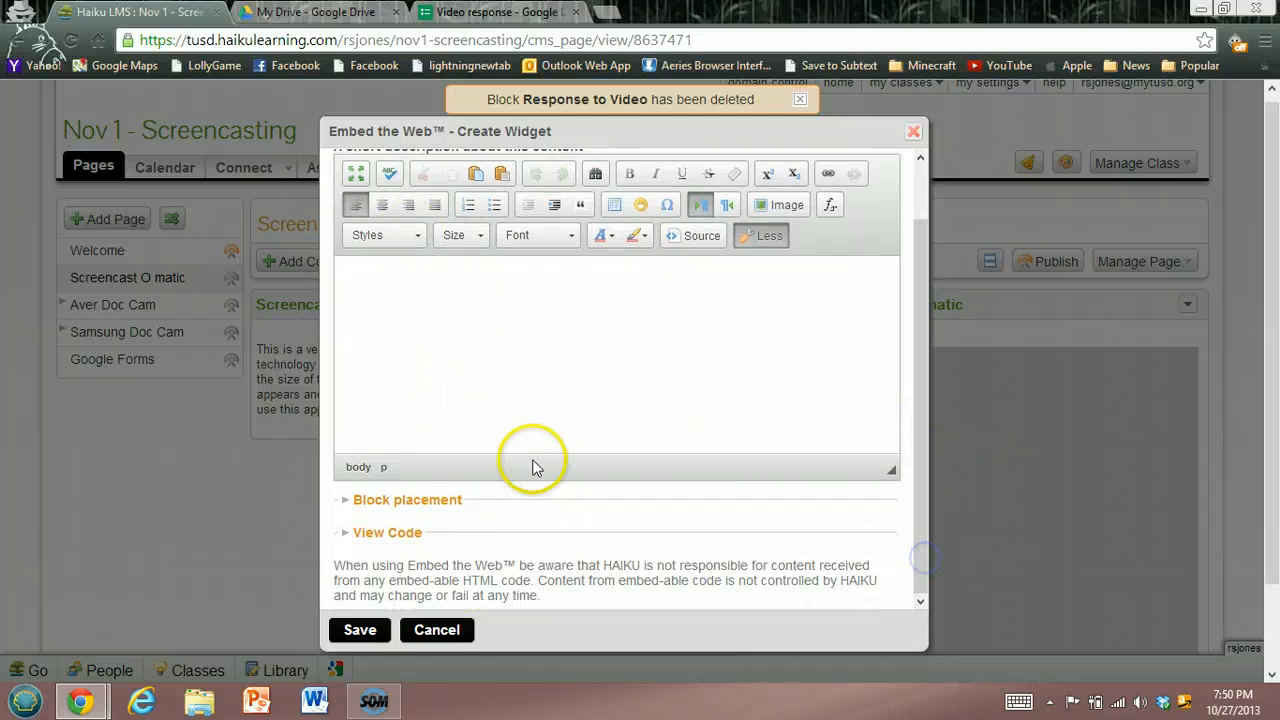
left_click(450, 501)
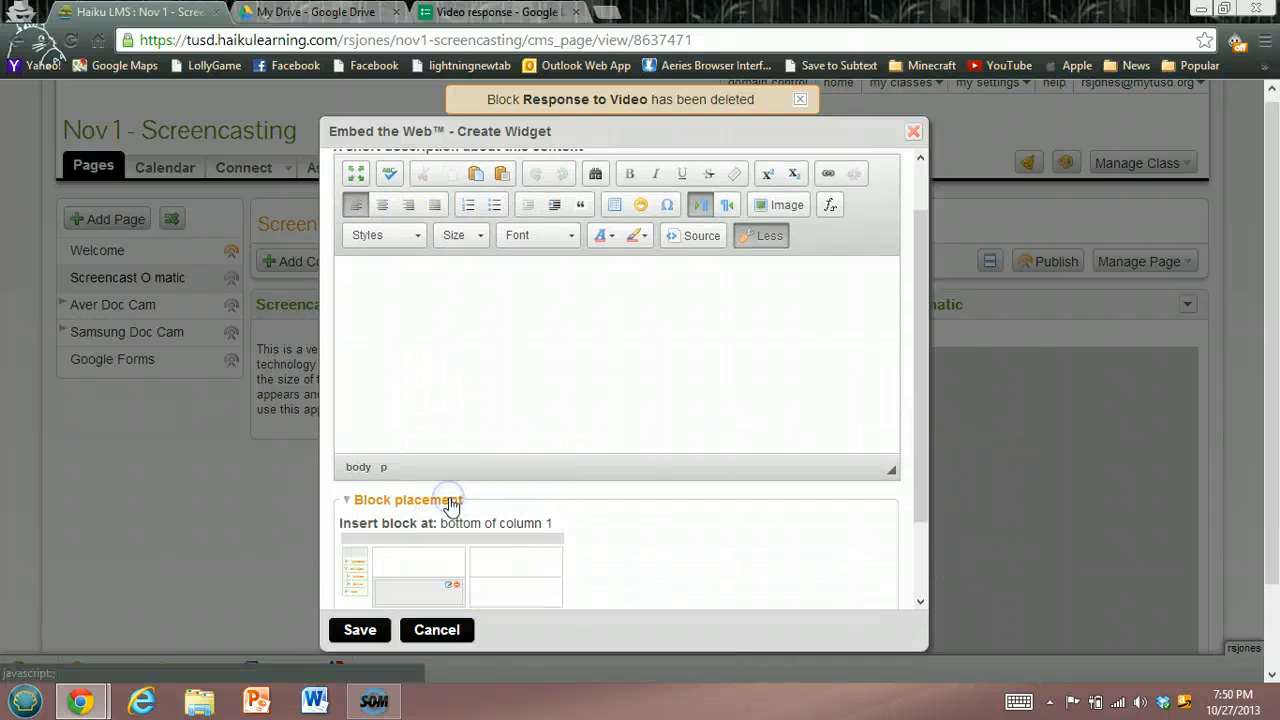
left_click(415, 590)
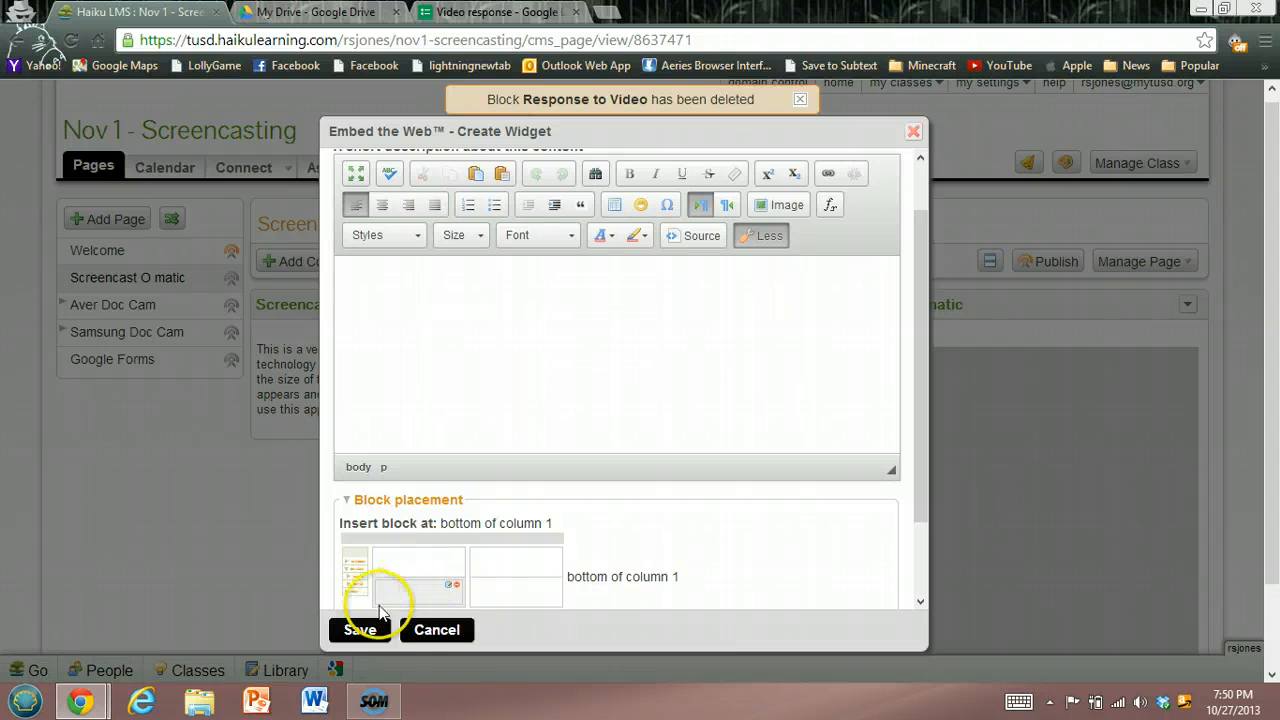
left_click(362, 630)
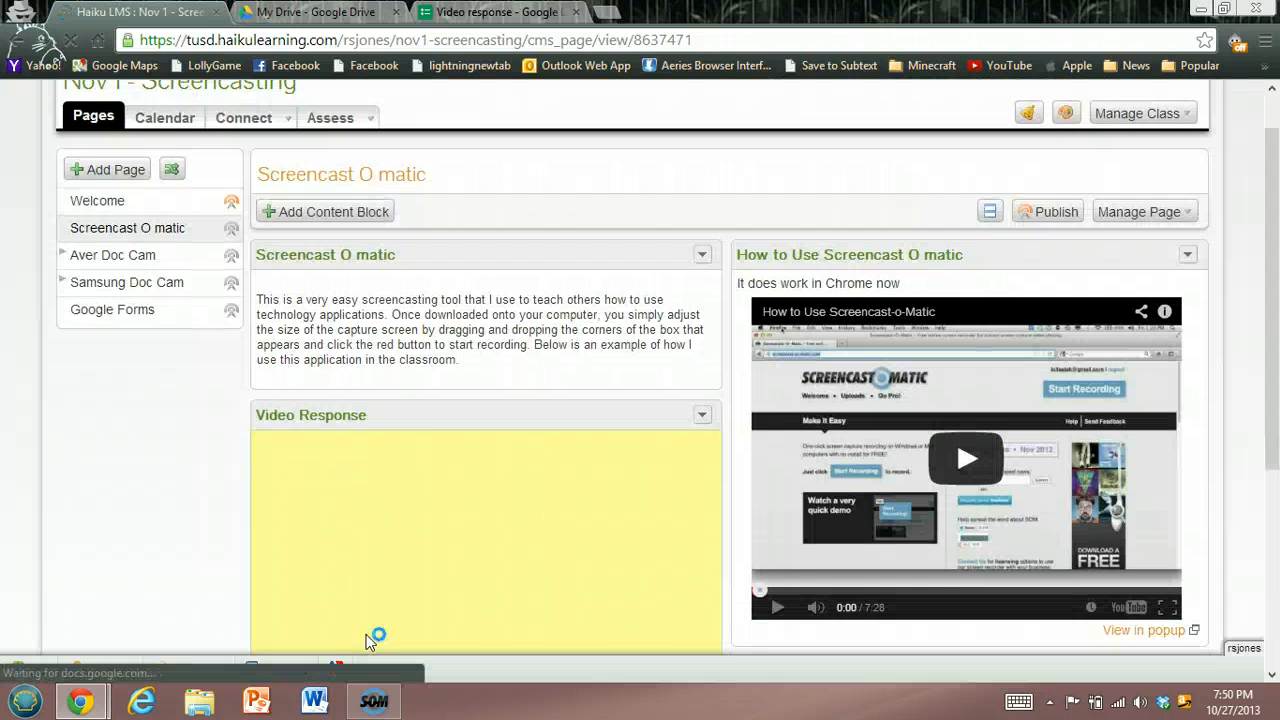
scroll(374, 634, "down", 3)
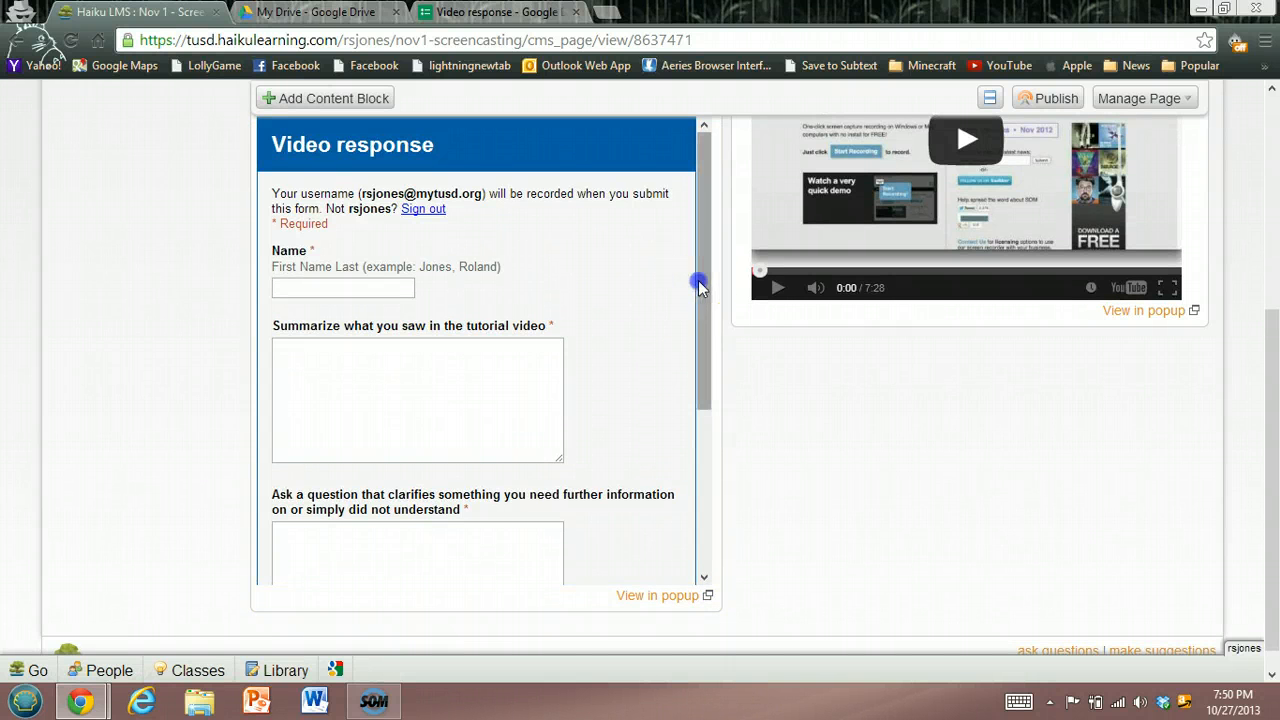
left_click_drag(699, 286, 698, 313)
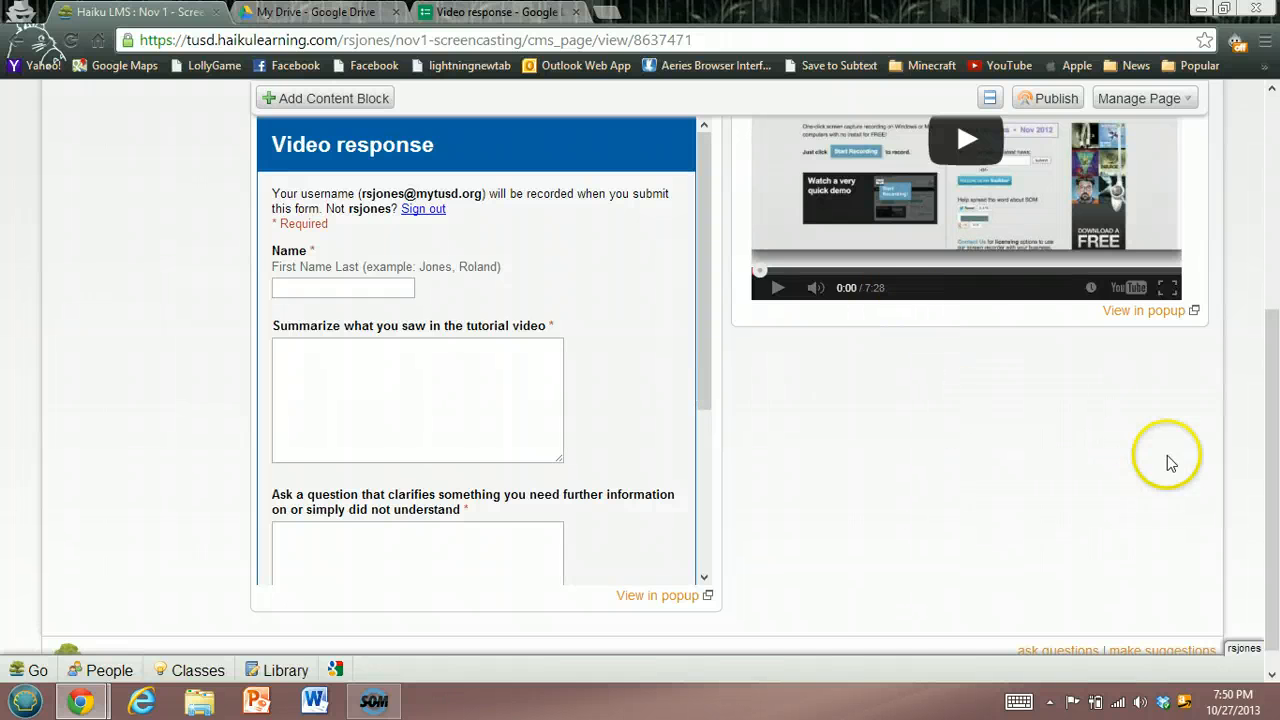
left_click_drag(1268, 478, 1276, 282)
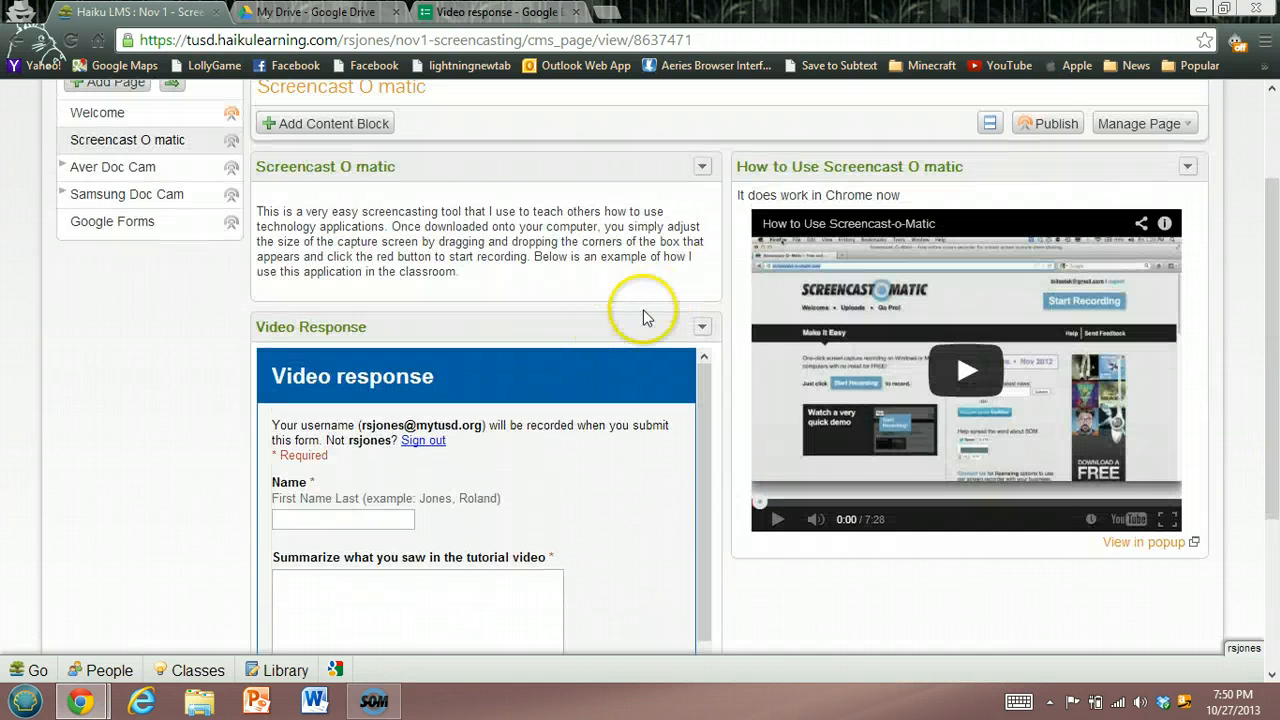
Change the Video Response block's embed code iframe height from 500 to 750 and save.
left_click(702, 327)
left_click(666, 343)
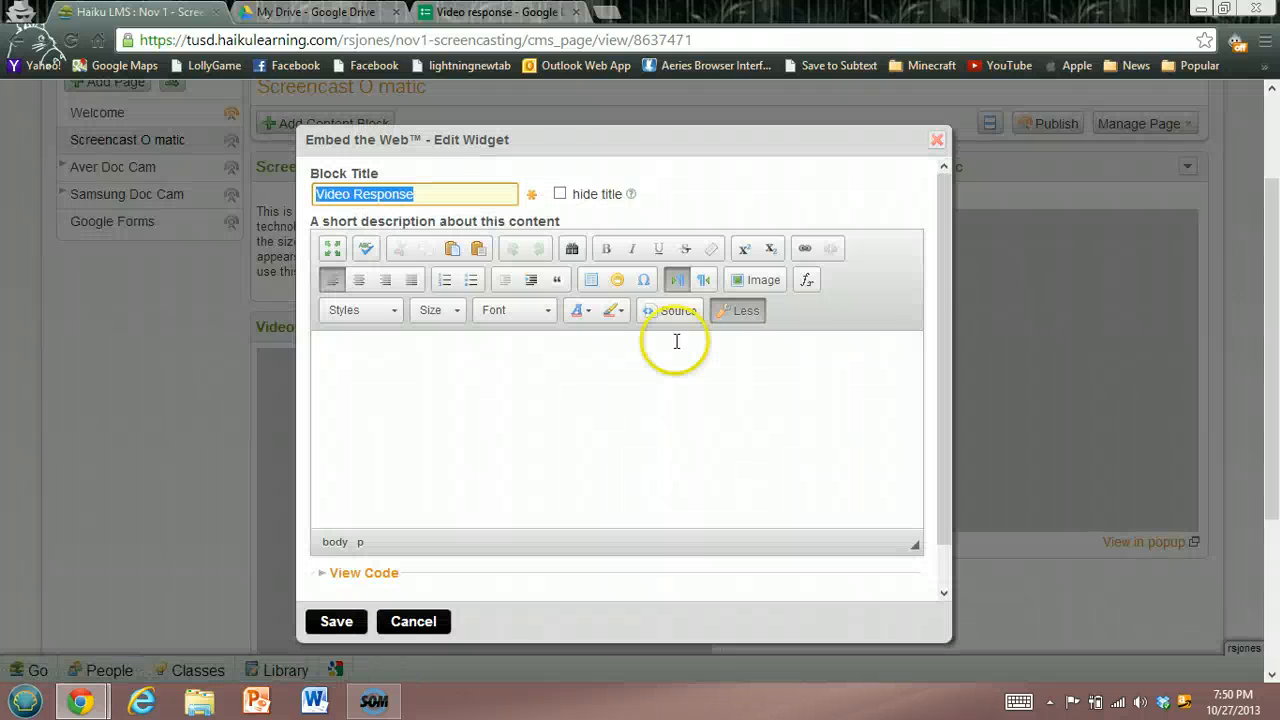
left_click_drag(943, 325, 943, 430)
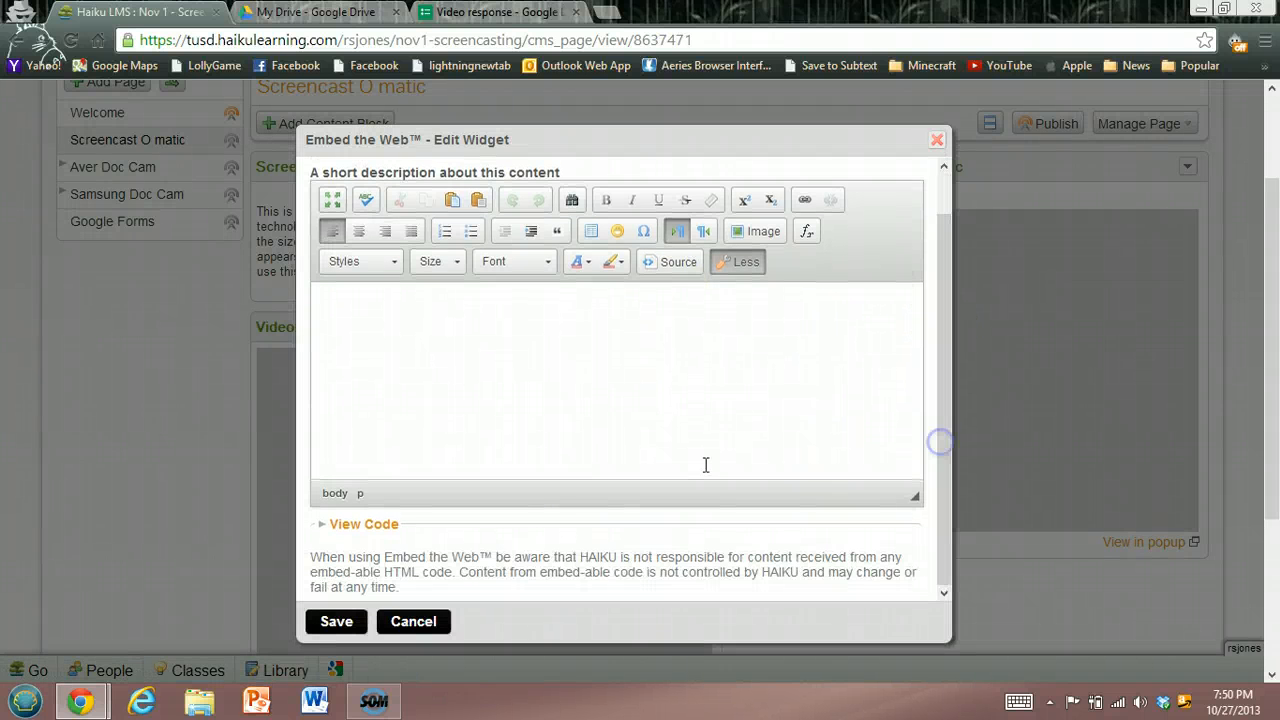
left_click(360, 526)
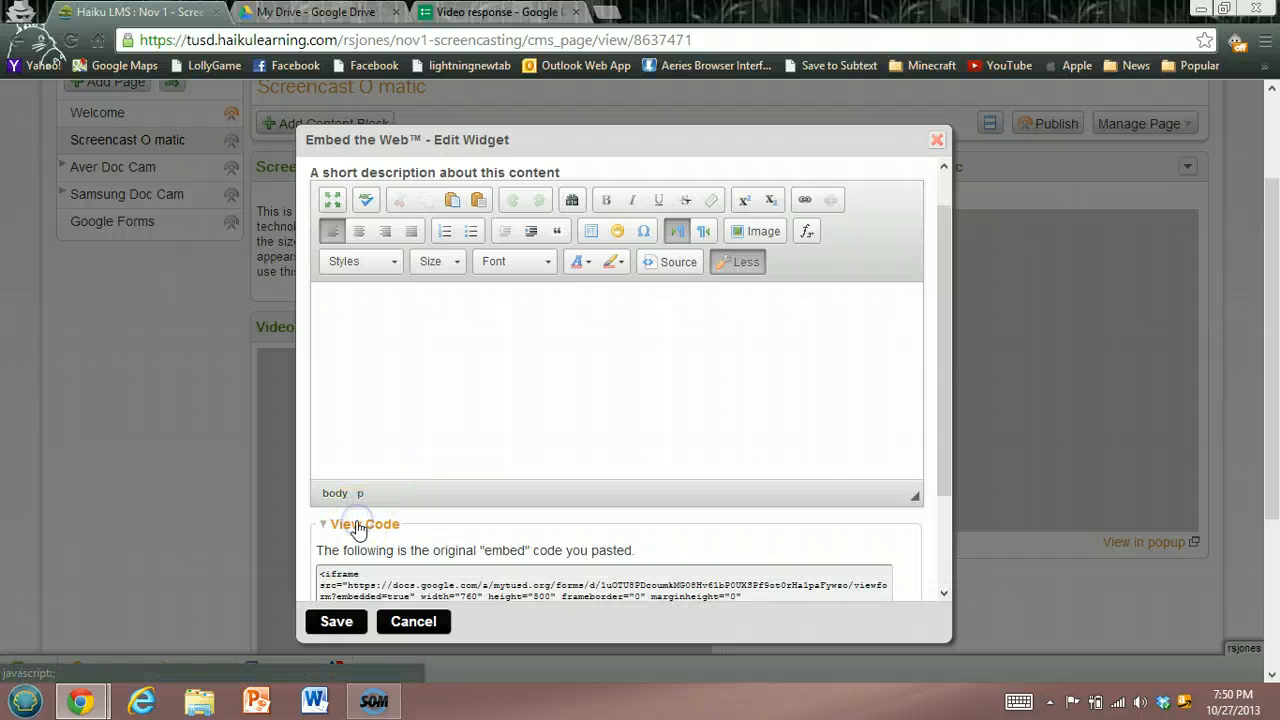
left_click(946, 490)
left_click_drag(946, 490, 946, 563)
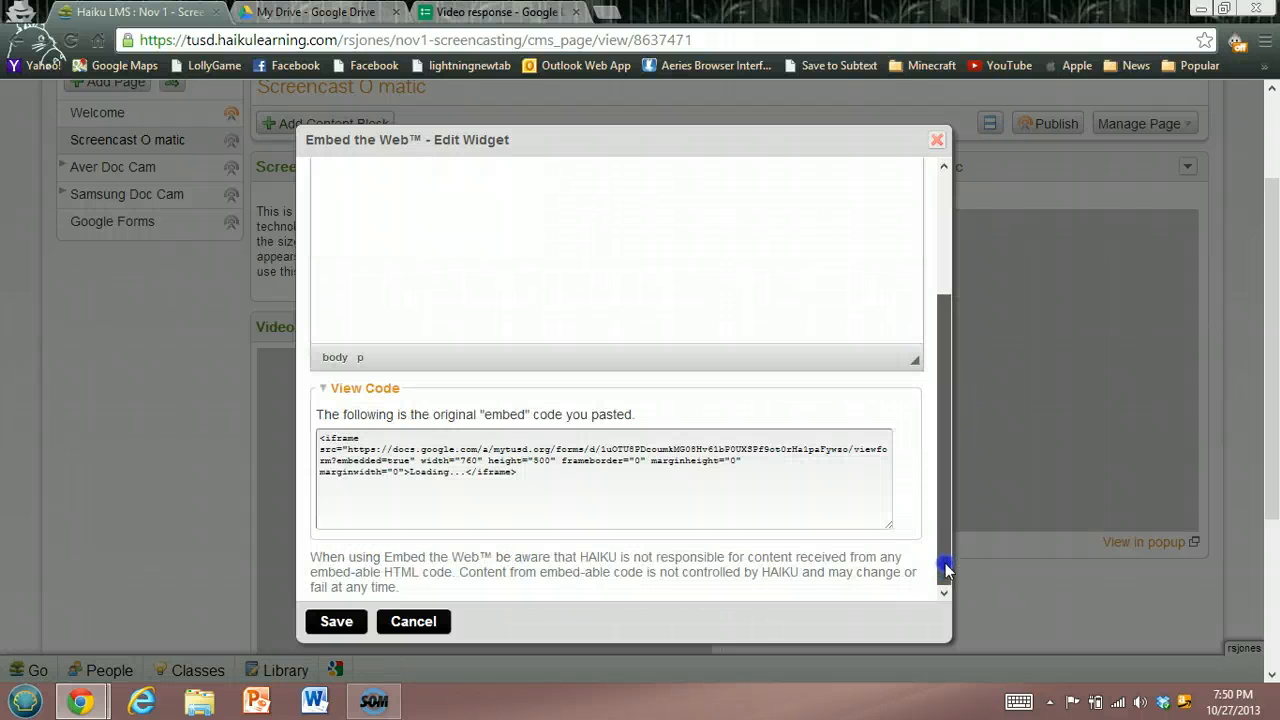
left_click(540, 461)
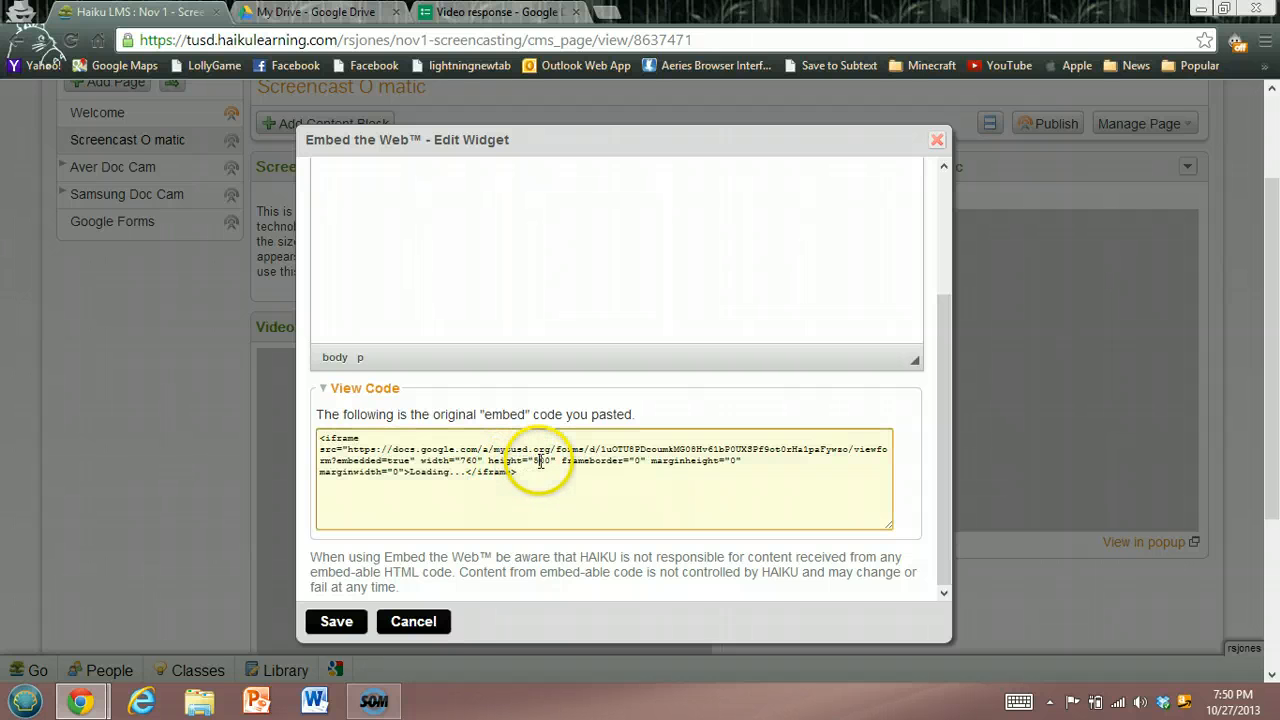
key("BackSpace")
type("7")
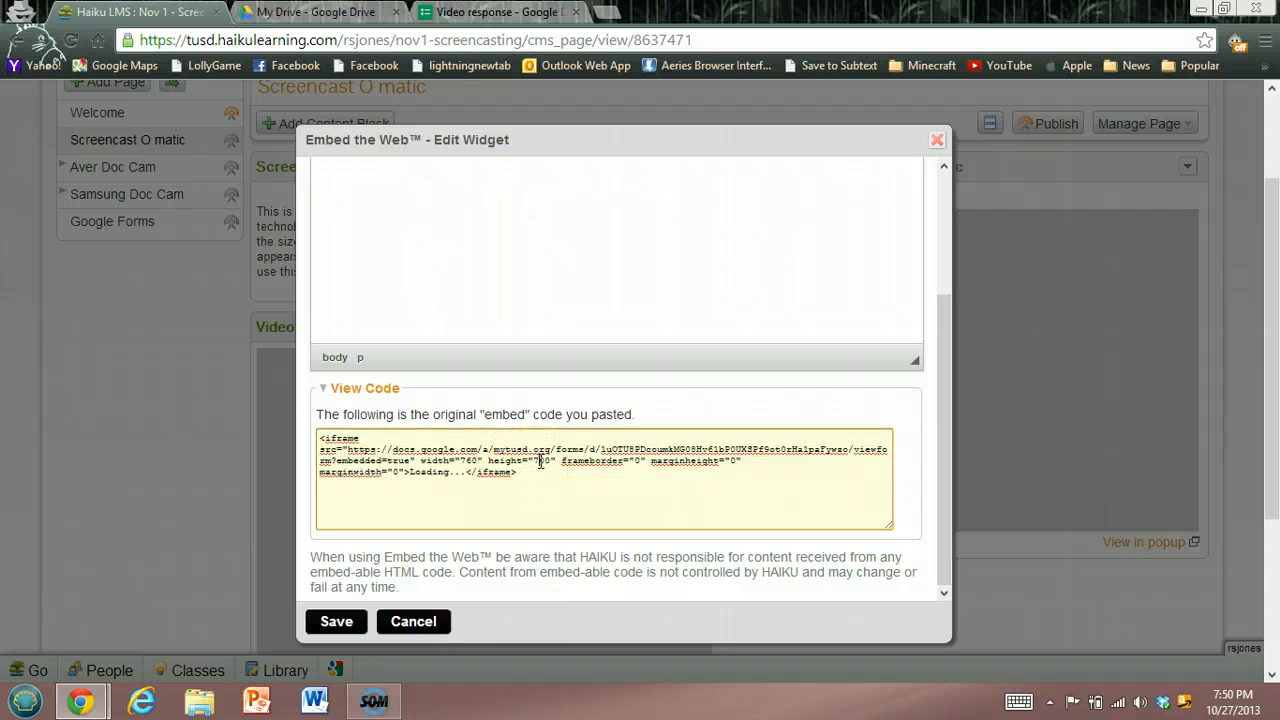
type("5")
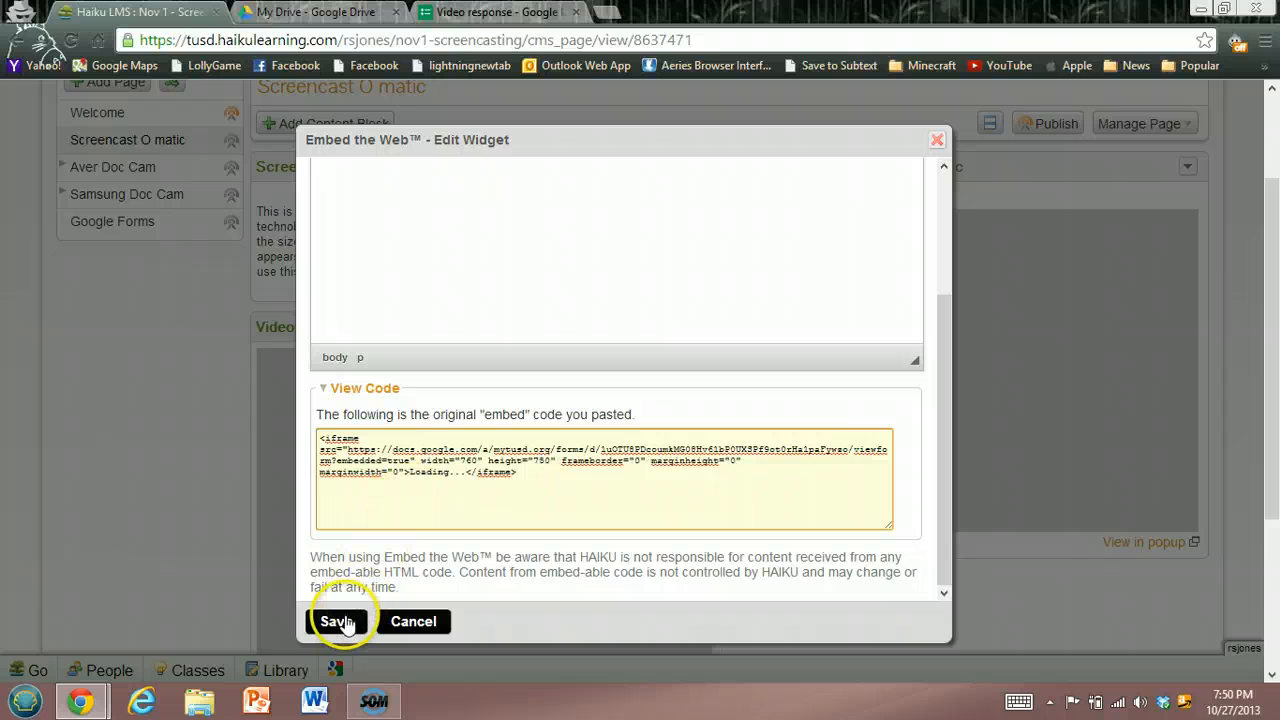
left_click(340, 622)
scroll(663, 460, "down", 2)
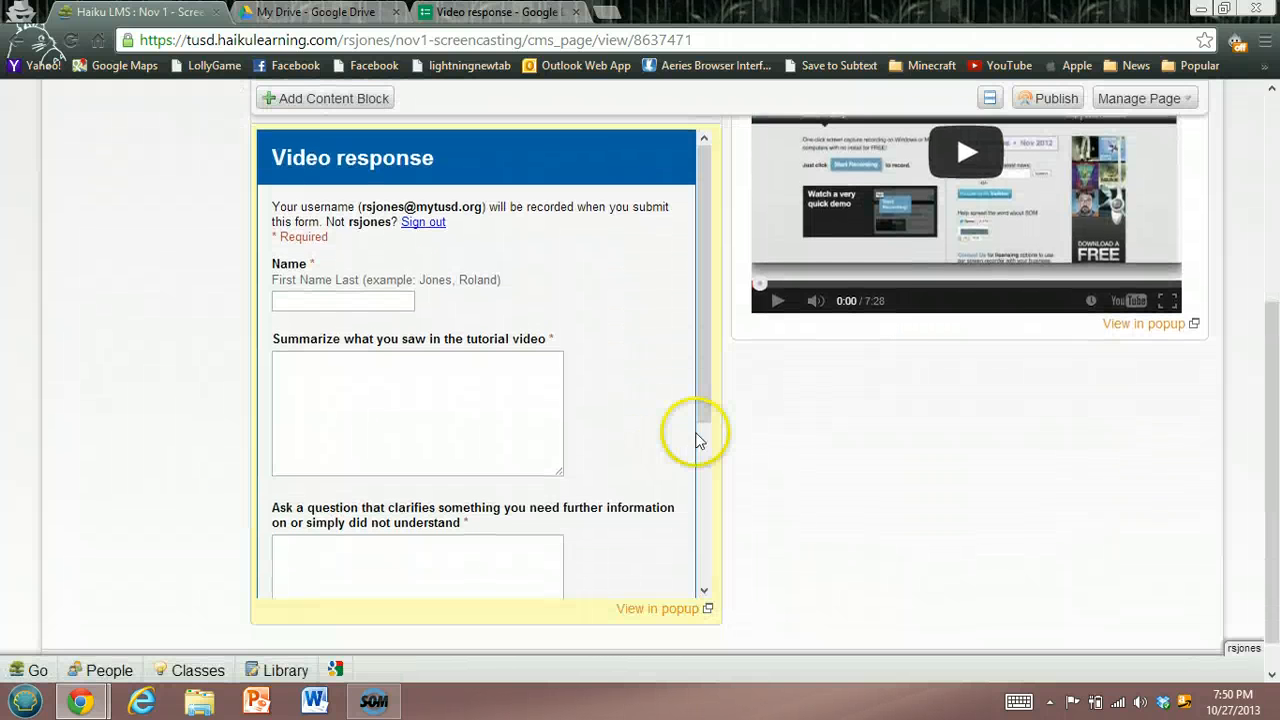
left_click_drag(1270, 408, 1267, 255)
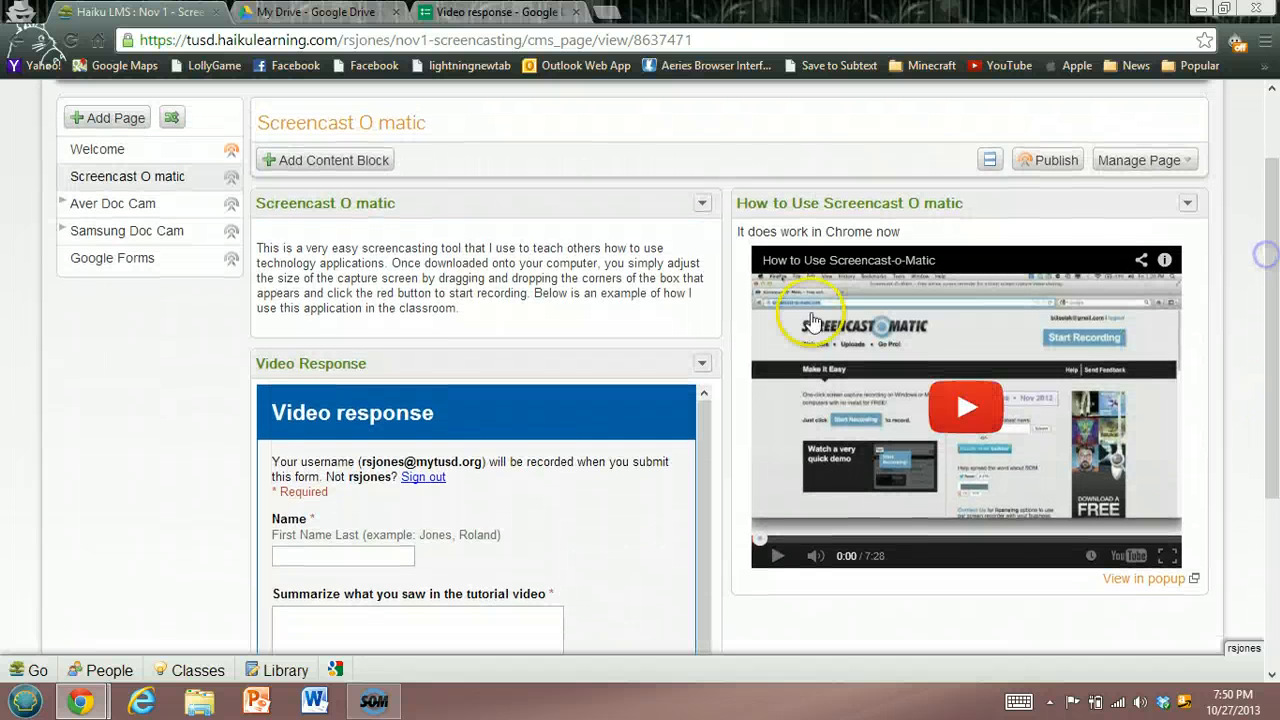
left_click(702, 363)
left_click(668, 381)
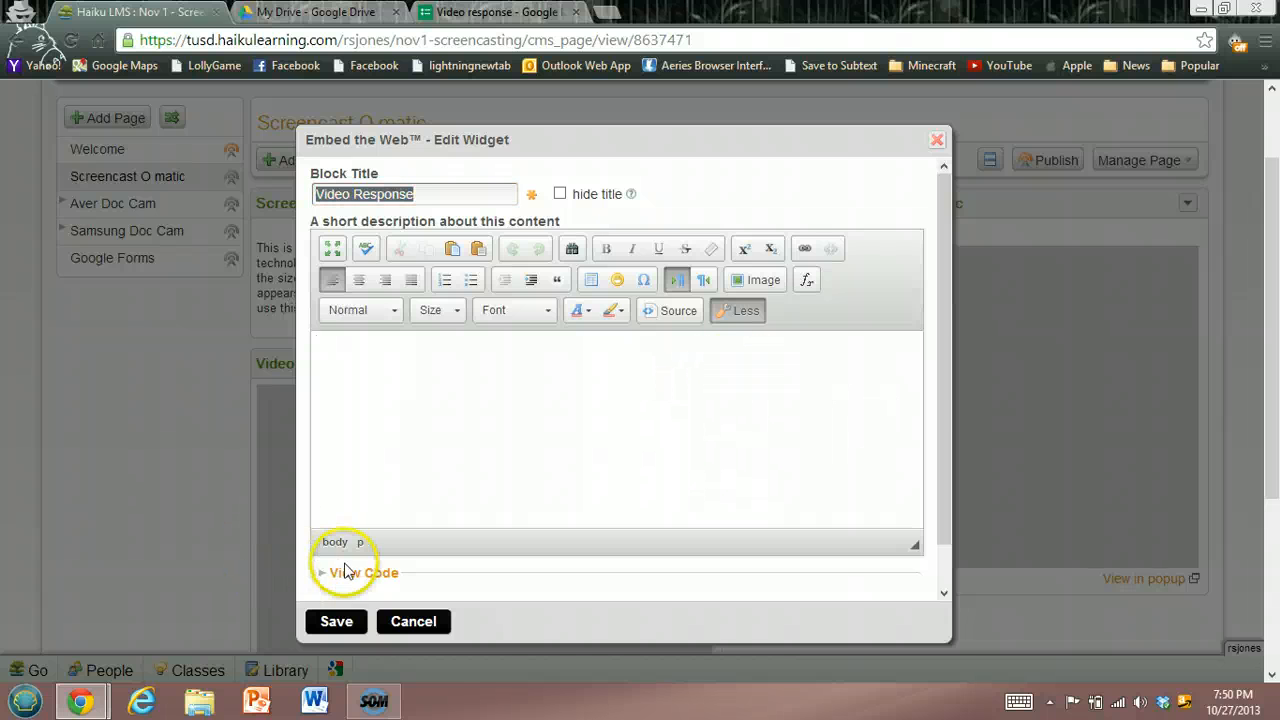
left_click(345, 572)
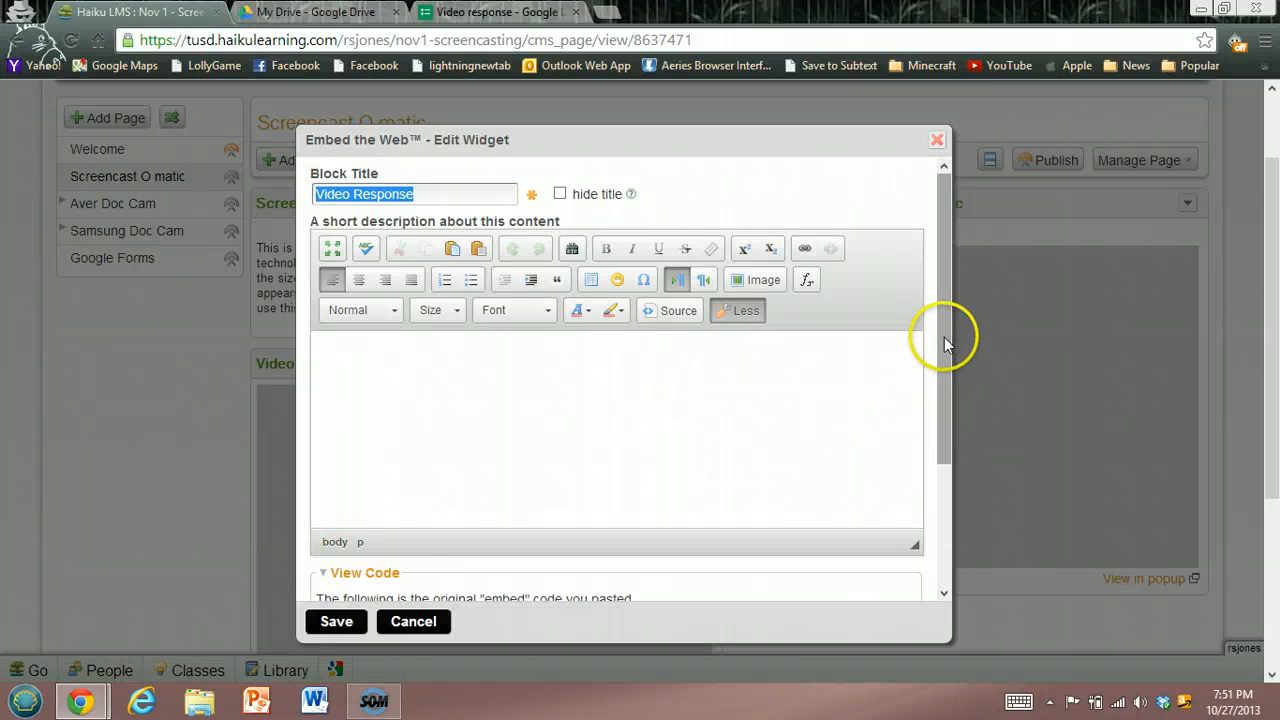
left_click_drag(944, 337, 943, 520)
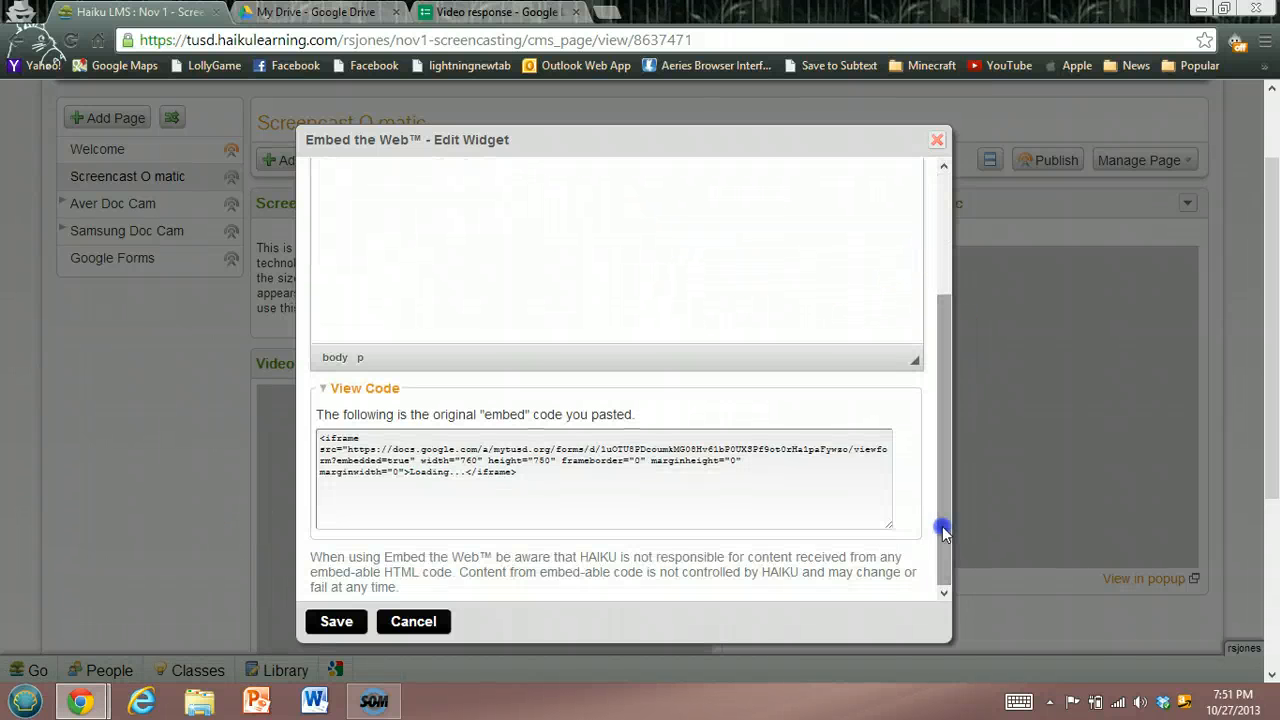
left_click(548, 458)
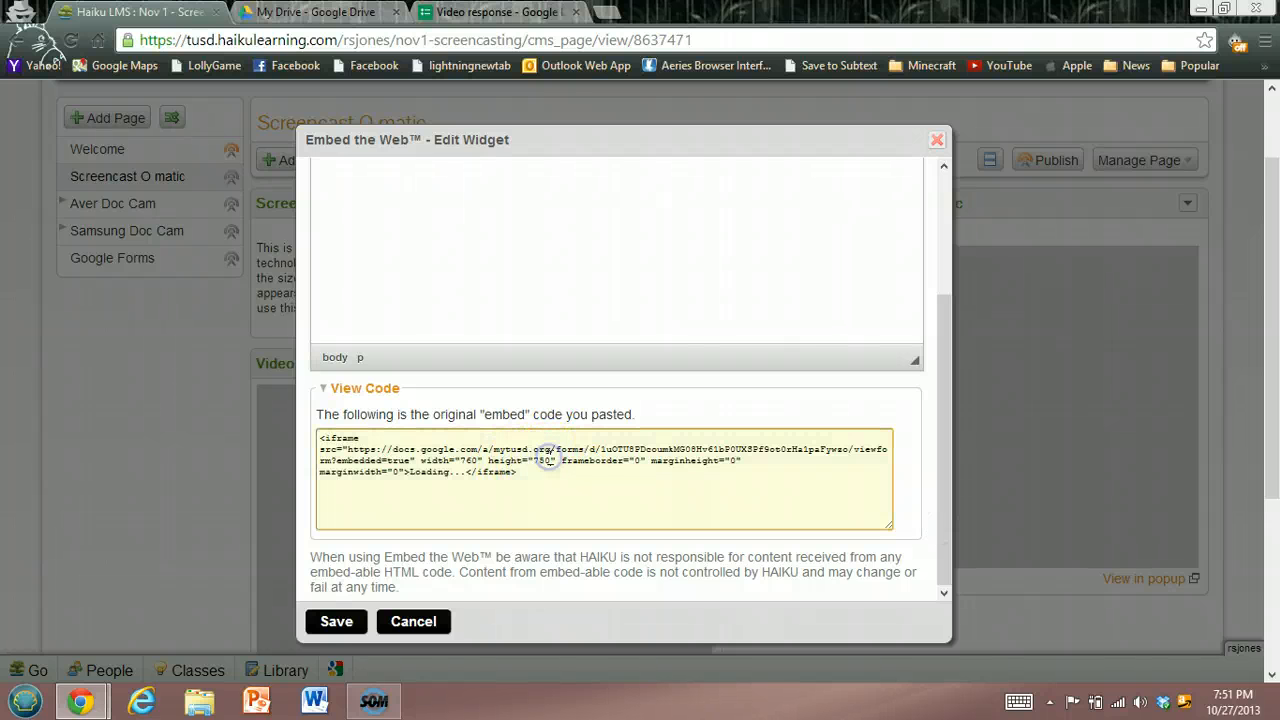
left_click(336, 621)
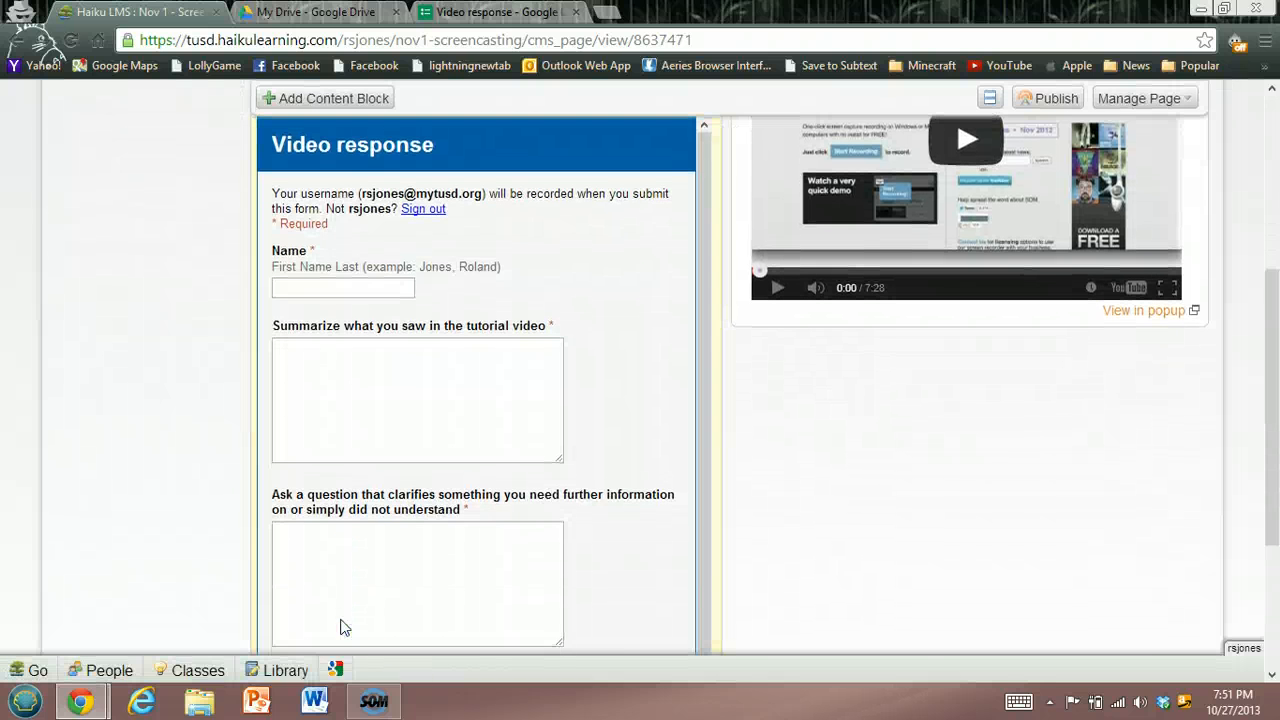
Scroll the embedded form down to its Submit button, then bring up Screencast-O-Matic's recordings window.
left_click_drag(1275, 316, 1275, 416)
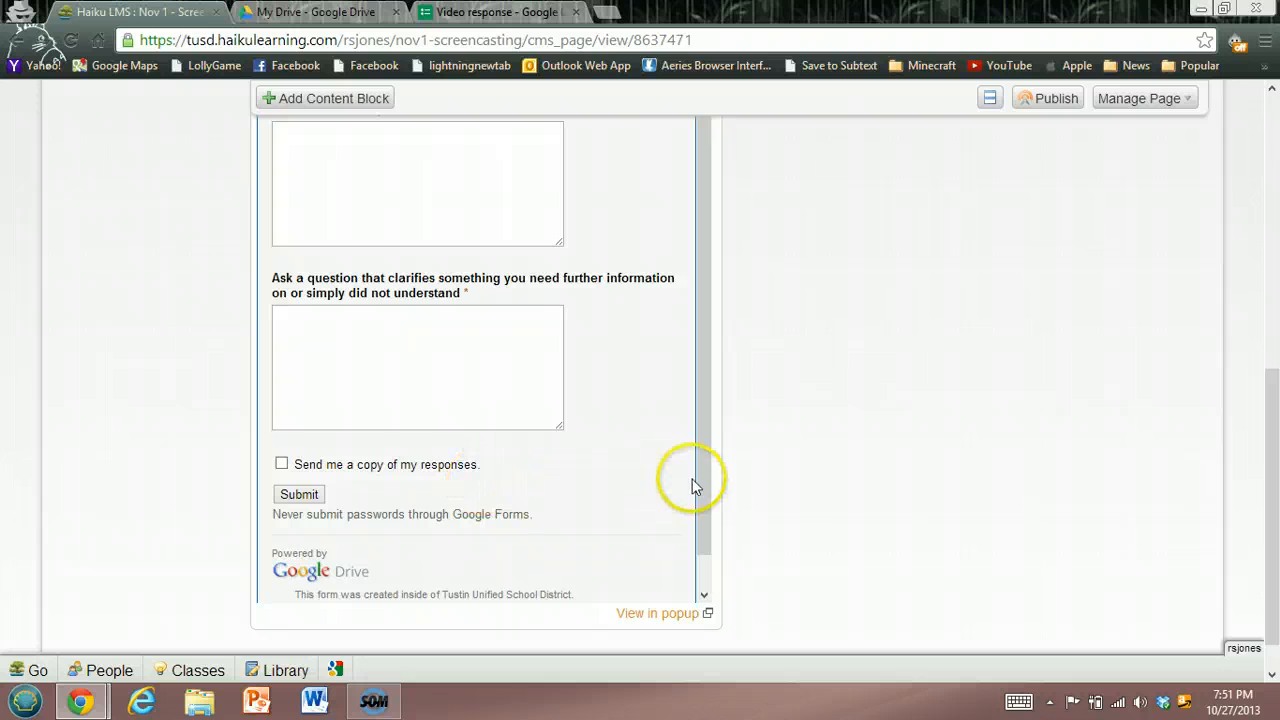
mouse_move(700, 487)
left_mouse_down()
mouse_move(706, 517)
mouse_move(695, 437)
mouse_move(694, 551)
mouse_move(694, 466)
left_mouse_up()
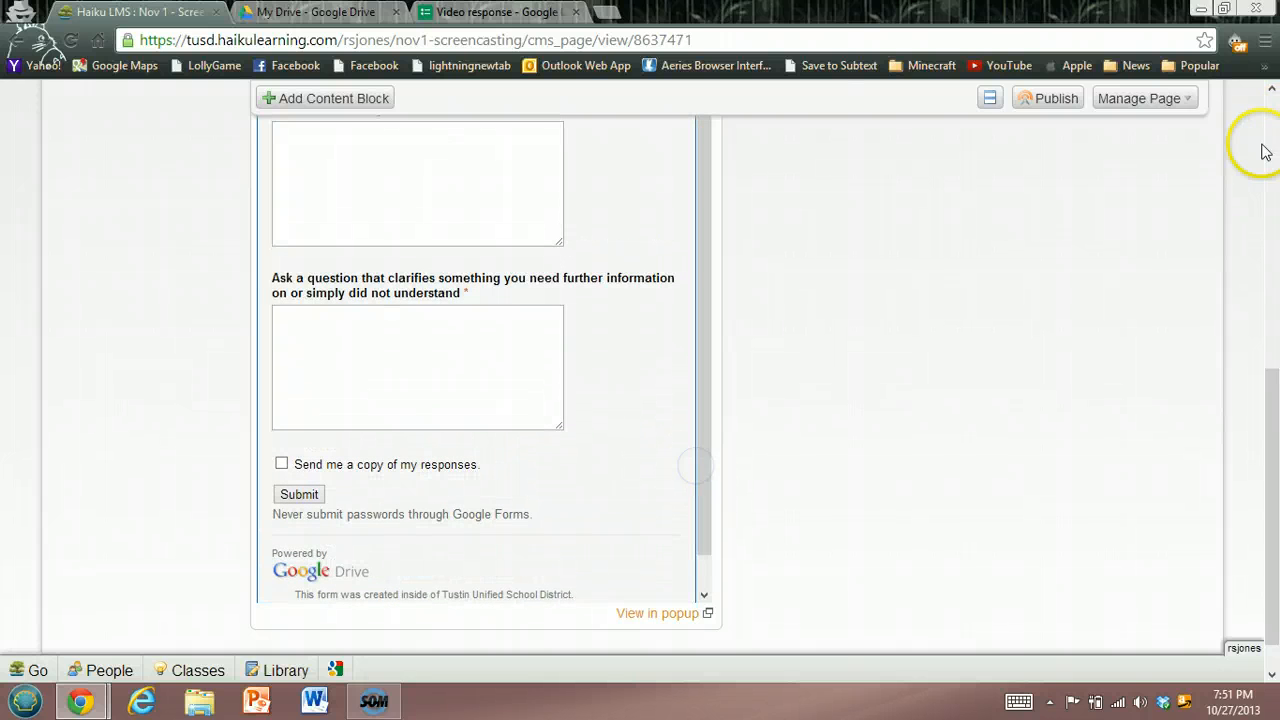
left_click_drag(1263, 403, 1260, 135)
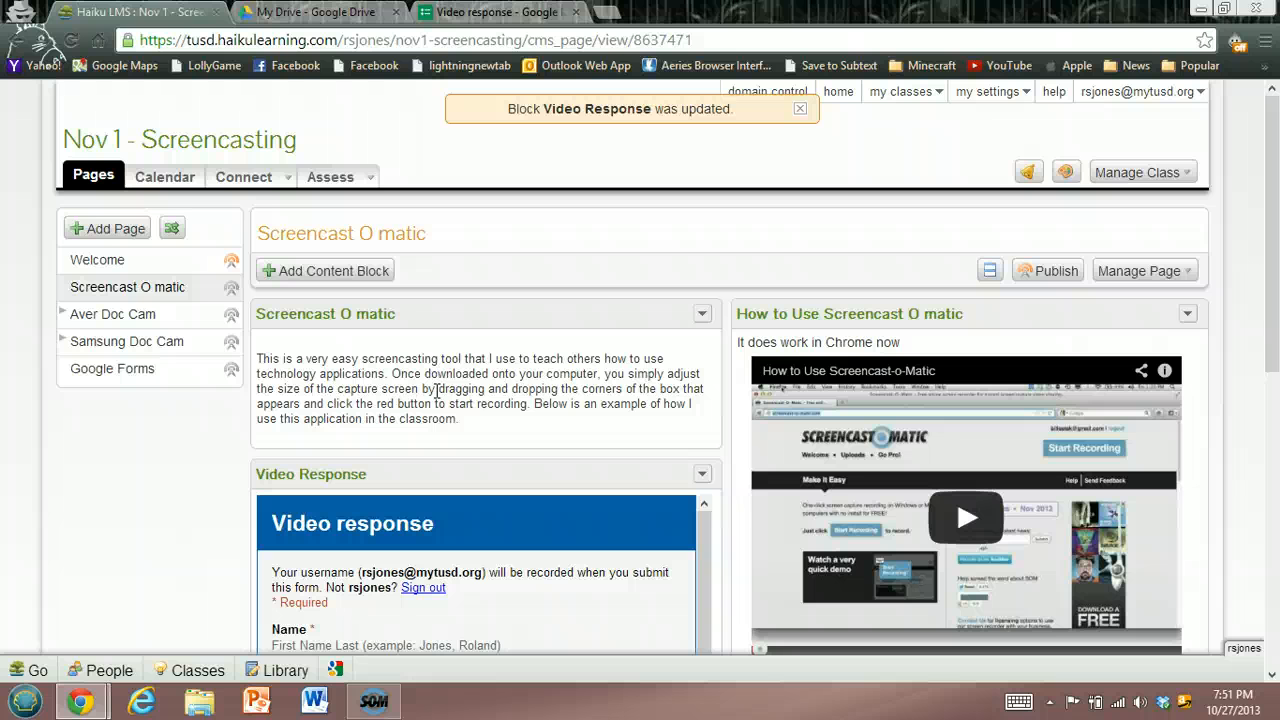
left_click(373, 703)
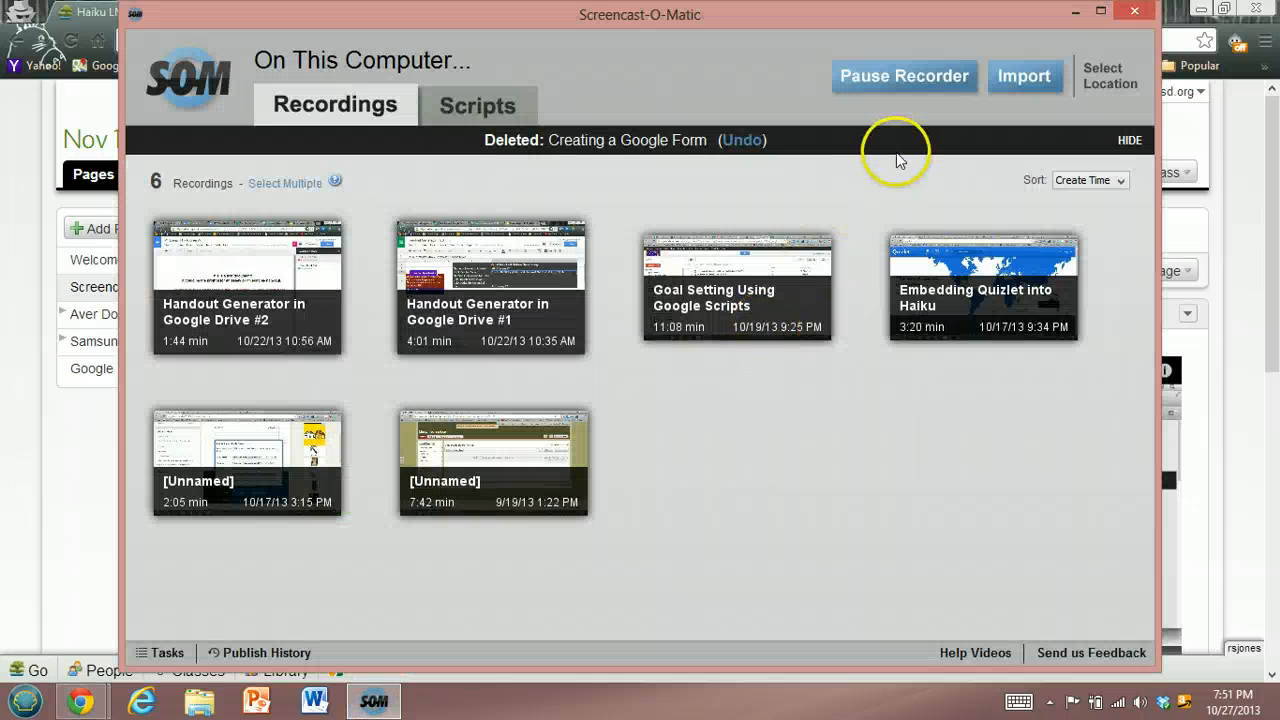